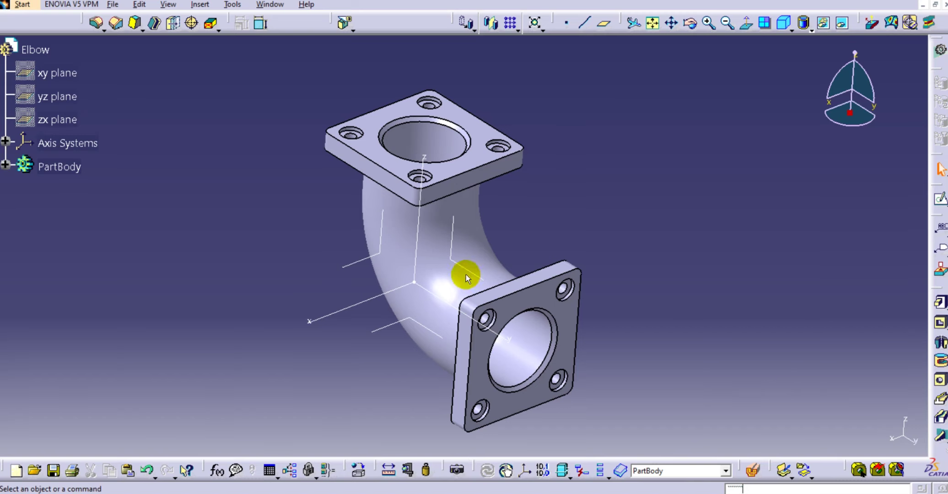
# - Start a new drawing of the elbow part in the Drafting workbench
pyautogui.moveTo(319, 248); pyautogui.dragTo(341, 246, button='middle')
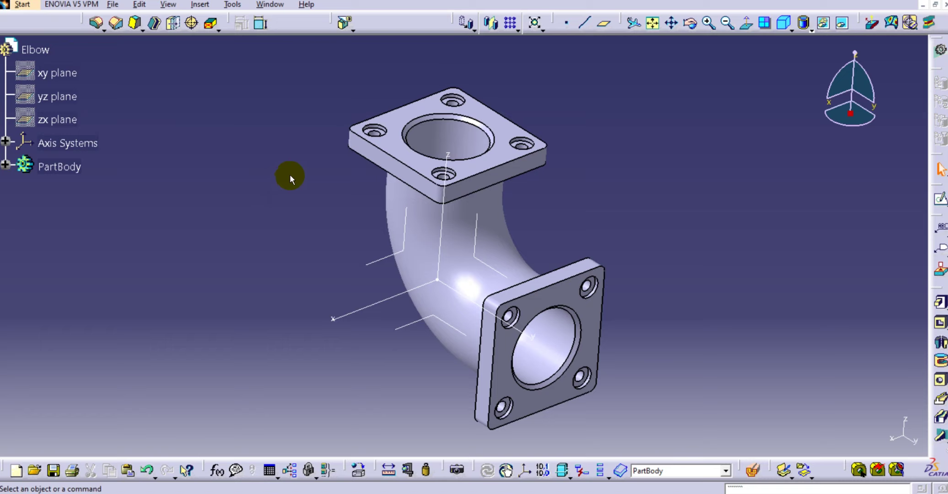
pyautogui.click(23, 6)
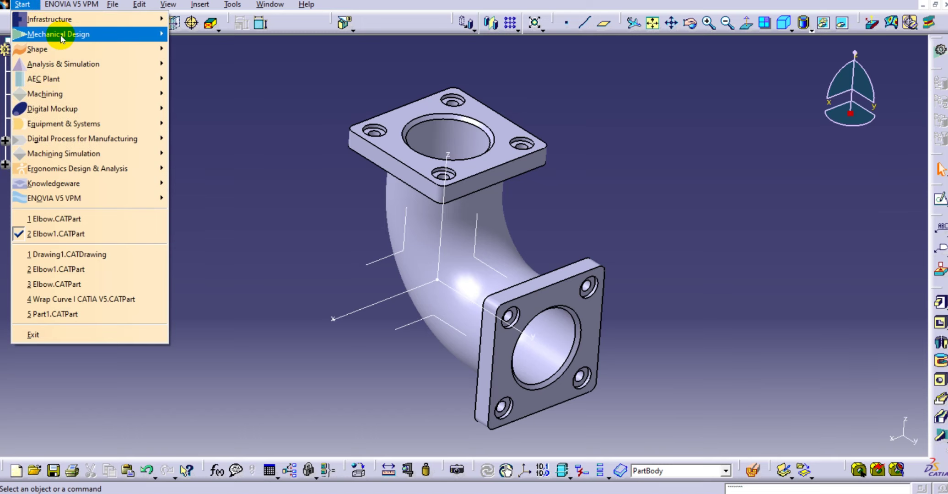
pyautogui.moveTo(61, 36)
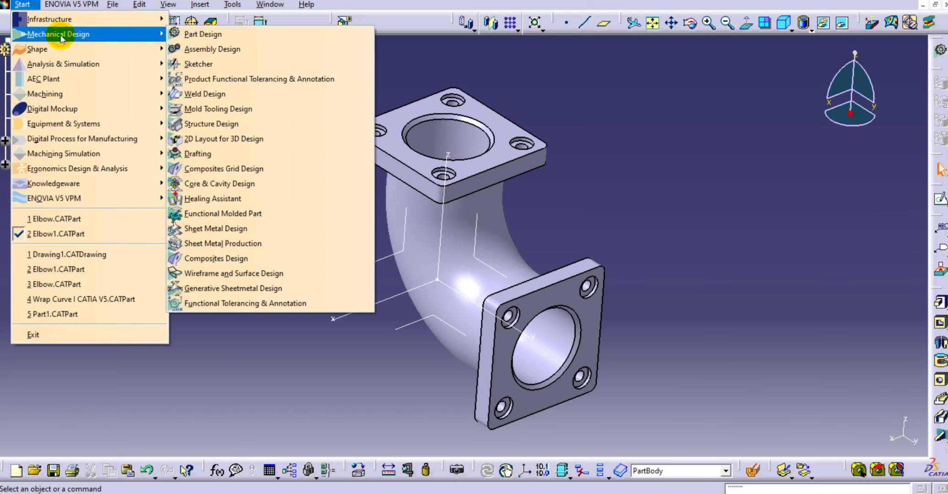
pyautogui.click(223, 155)
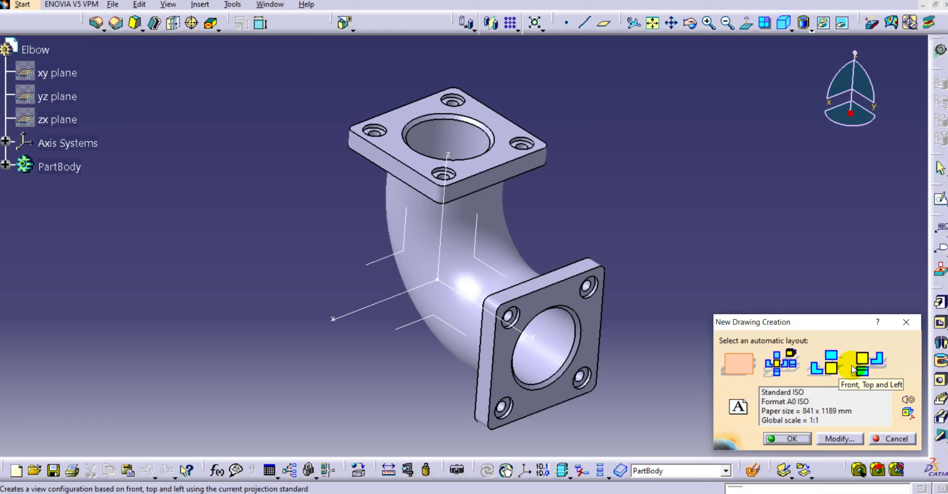
pyautogui.click(796, 402)
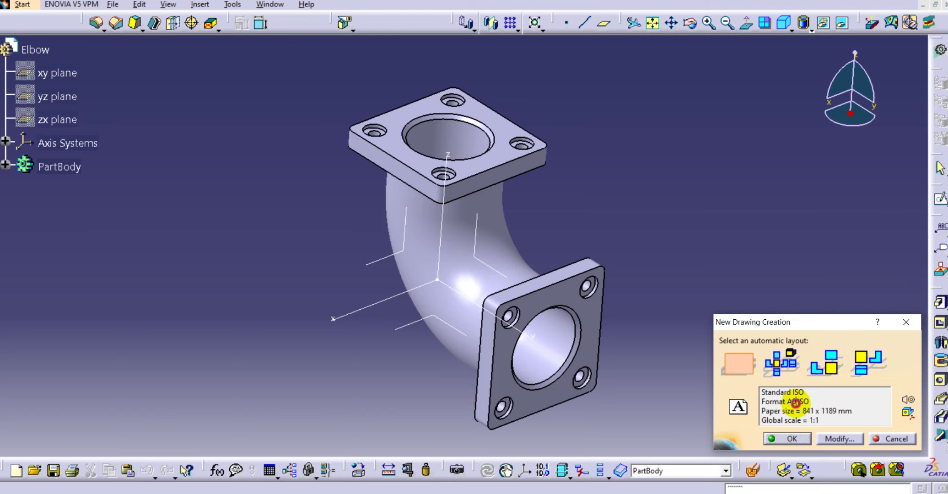
pyautogui.moveTo(819, 420); pyautogui.dragTo(762, 420)
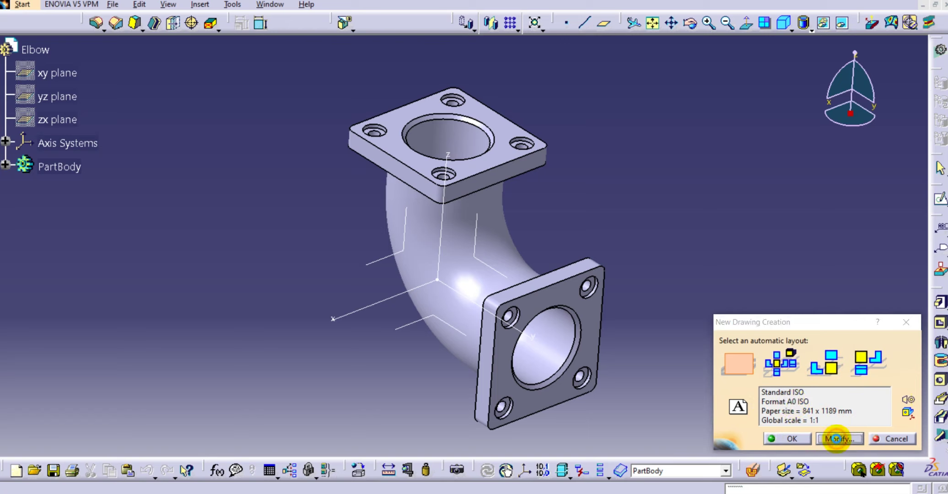
# - Modify the new drawing's sheet settings, keeping the ISO standard, A0 ISO sheet style and Landscape orientation
pyautogui.click(838, 439)
pyautogui.click(833, 314)
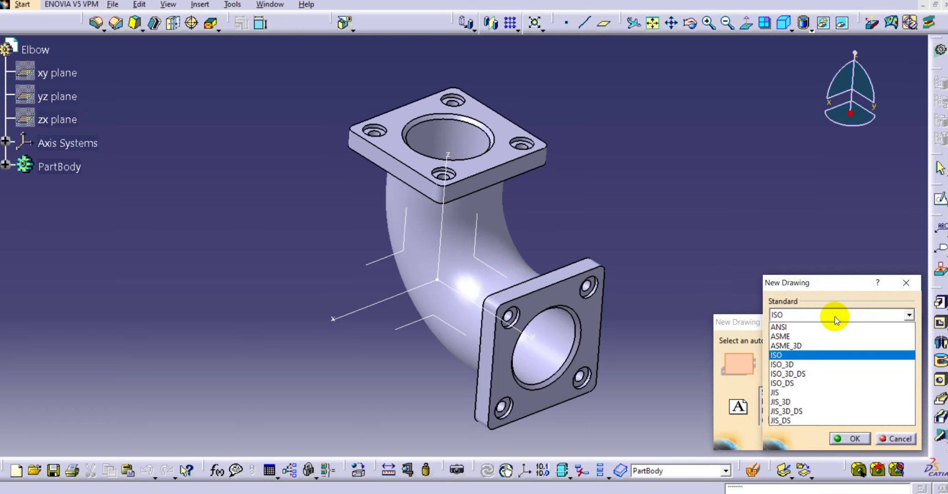
pyautogui.click(826, 295)
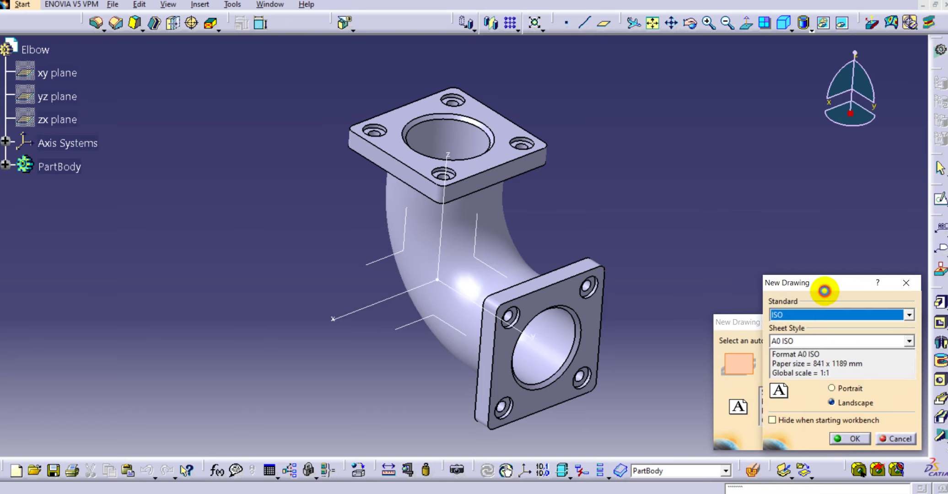
pyautogui.click(808, 342)
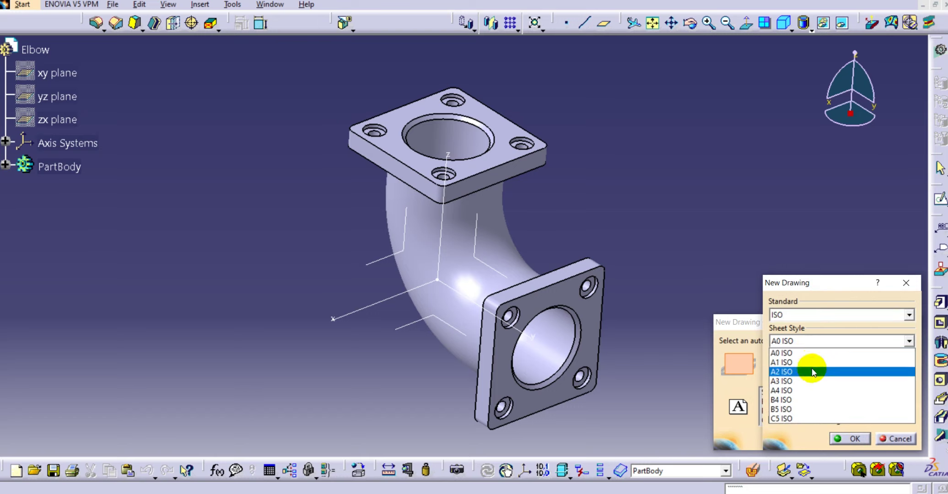
pyautogui.click(823, 329)
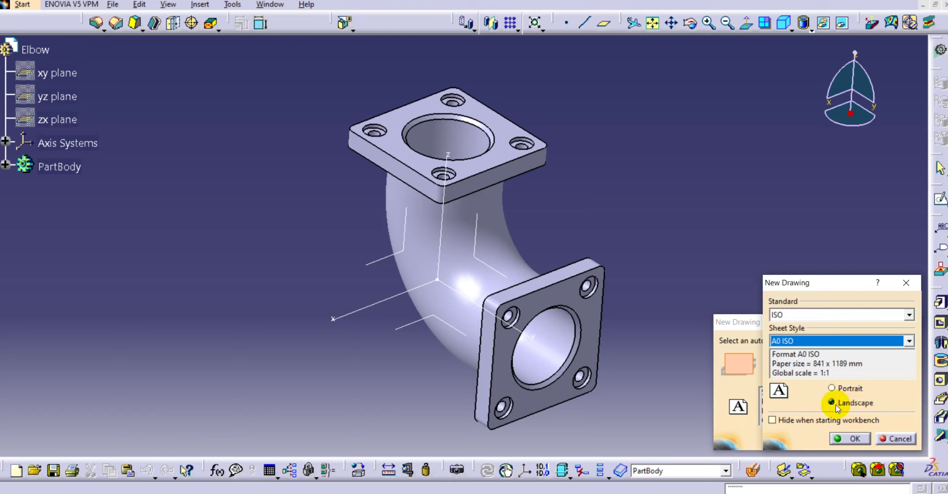
pyautogui.click(878, 393)
pyautogui.click(851, 438)
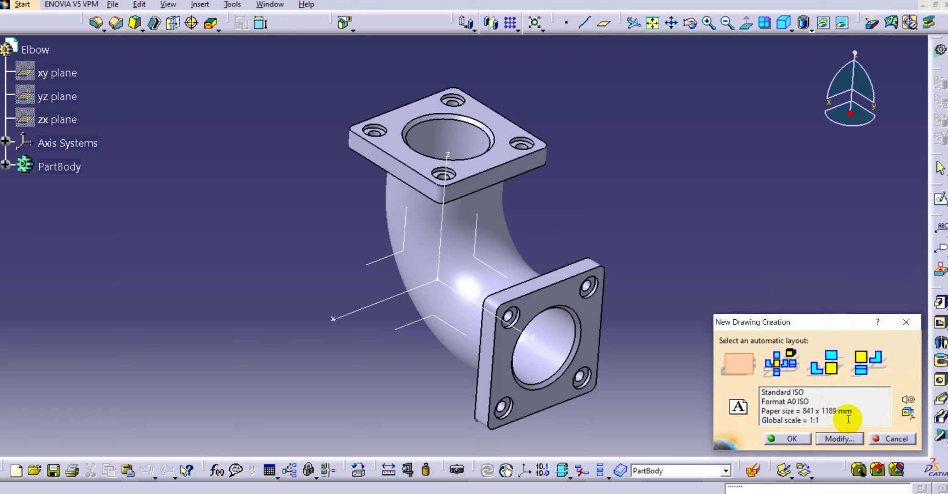
# - Create the drawing with the empty sheet layout and close it again
pyautogui.click(741, 370)
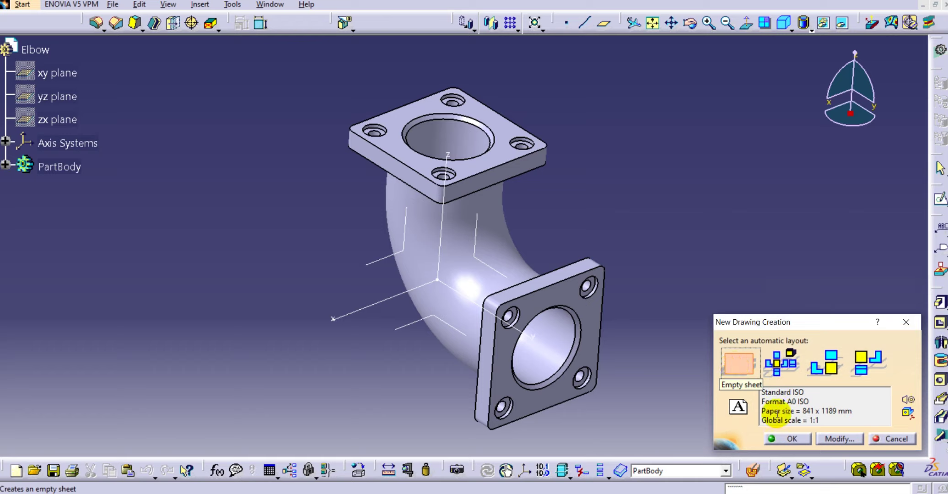
pyautogui.click(787, 438)
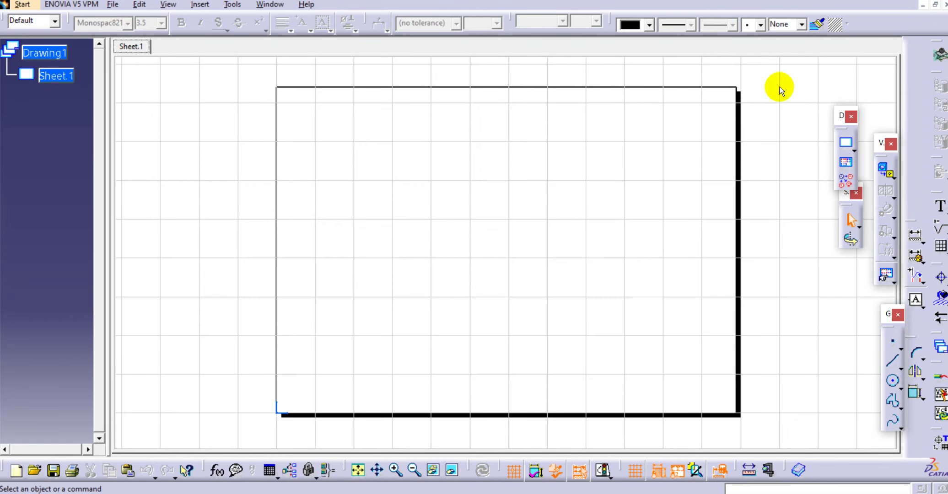
pyautogui.click(943, 6)
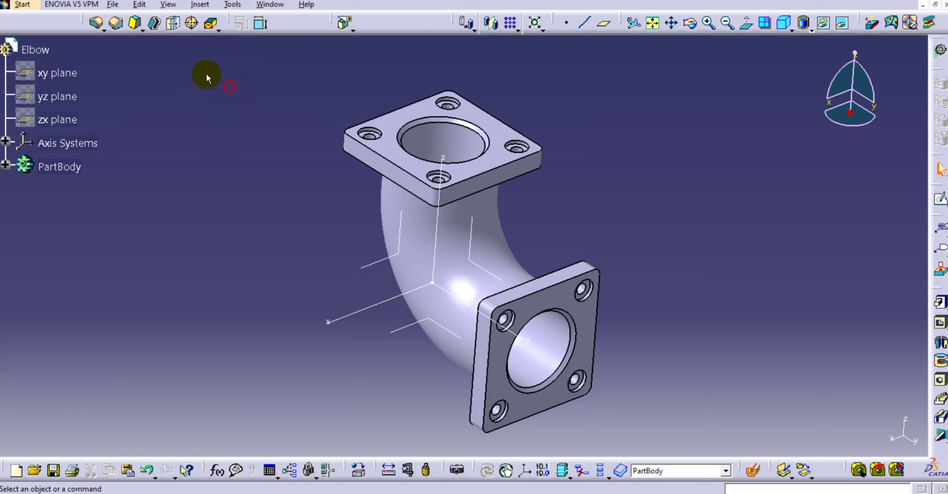
# - Create a new Drawing document with the ISO standard, A0 ISO sheet style and Landscape orientation
pyautogui.click(114, 5)
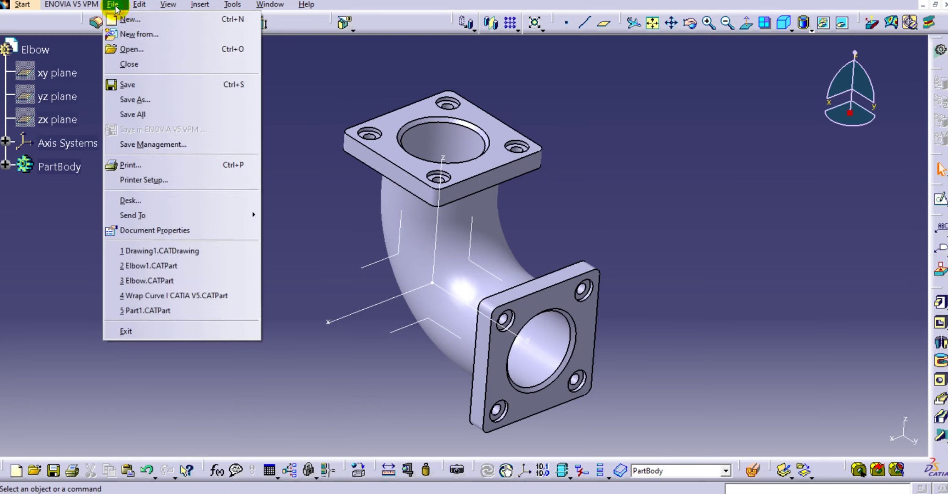
pyautogui.click(121, 16)
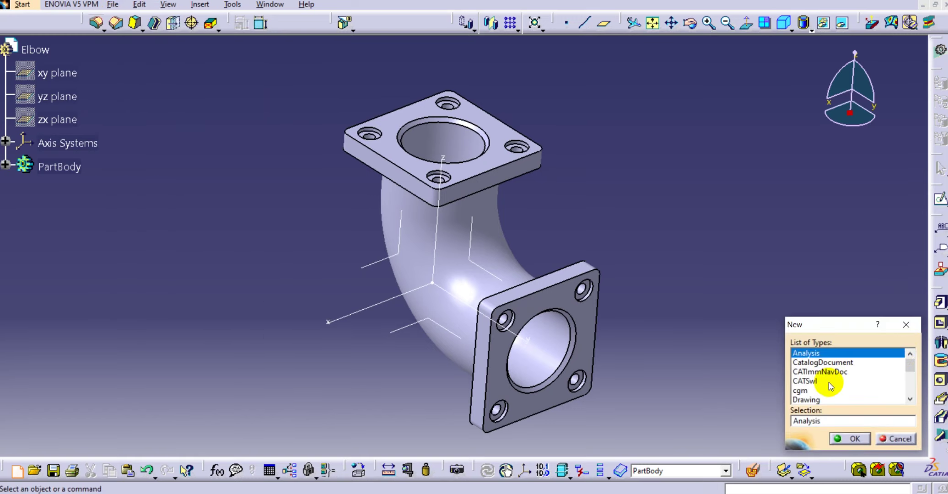
pyautogui.click(805, 399)
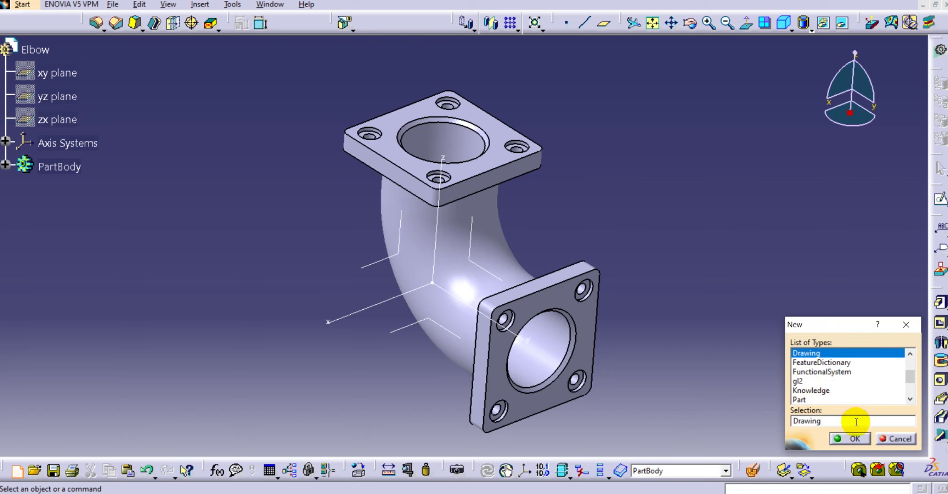
pyautogui.click(849, 438)
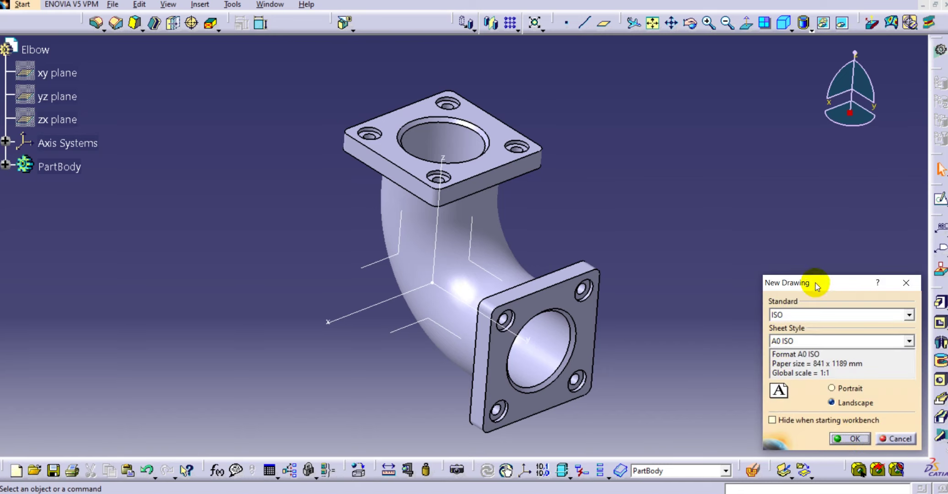
pyautogui.click(805, 316)
pyautogui.click(806, 317)
pyautogui.click(799, 342)
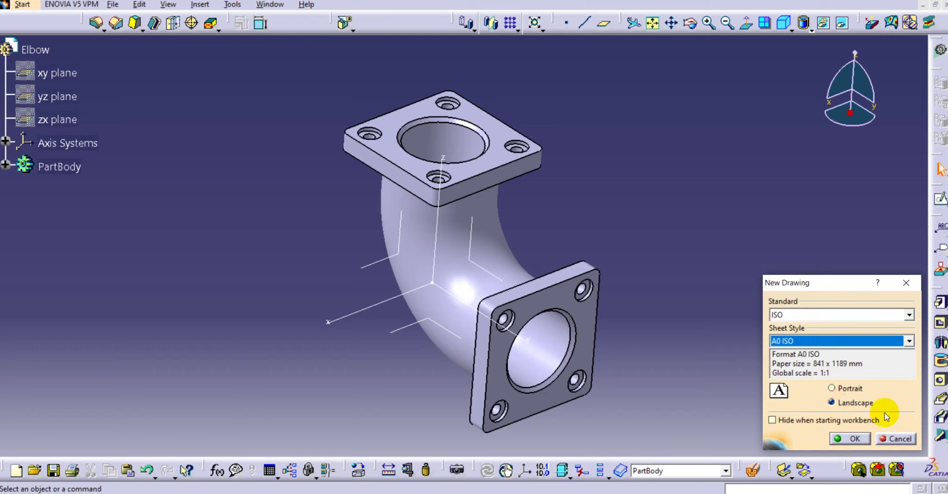
pyautogui.click(852, 437)
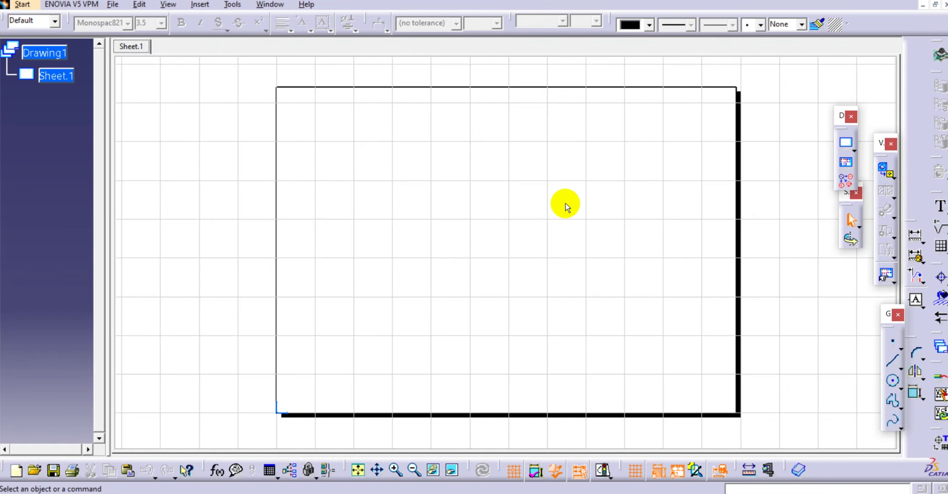
pyautogui.click(19, 5)
pyautogui.moveTo(37, 35)
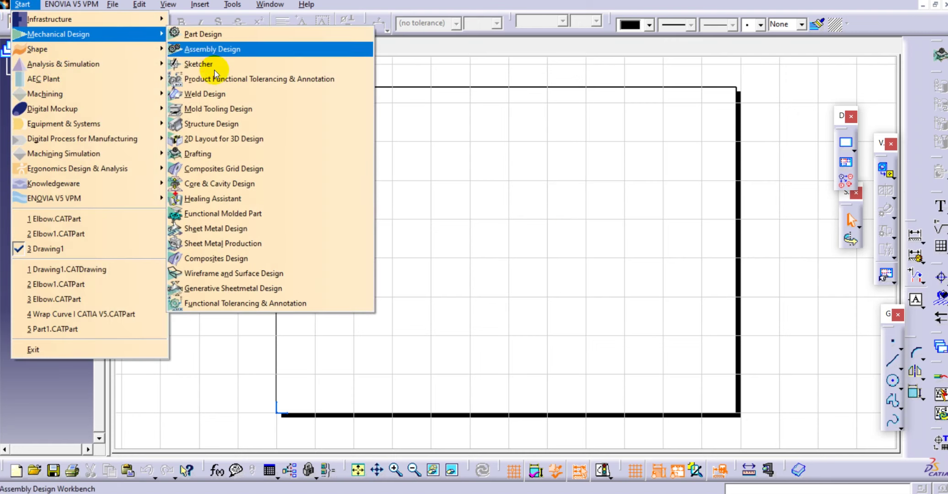
pyautogui.click(563, 166)
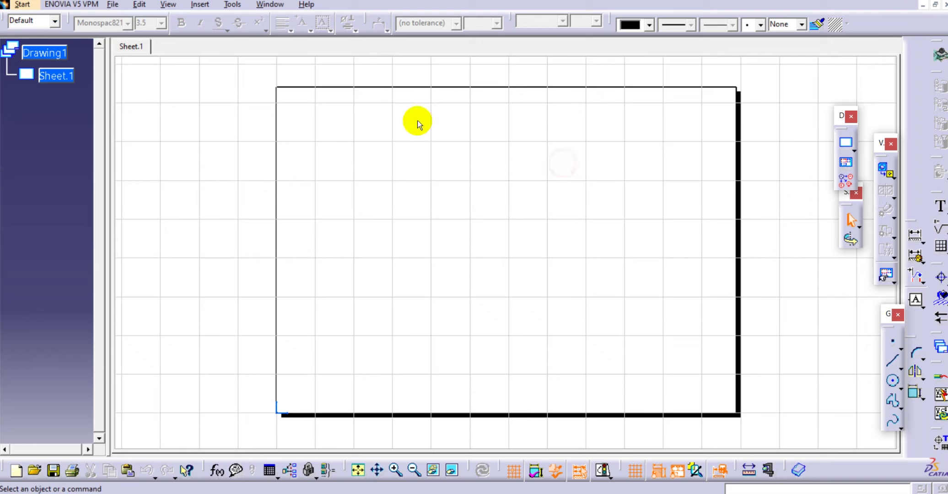
pyautogui.moveTo(470, 114); pyautogui.dragTo(450, 121, button='middle')
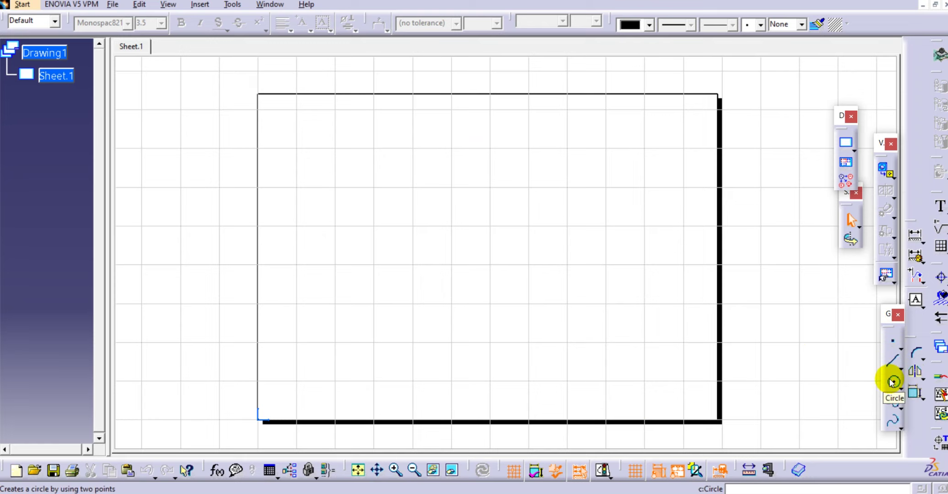
pyautogui.click(426, 237)
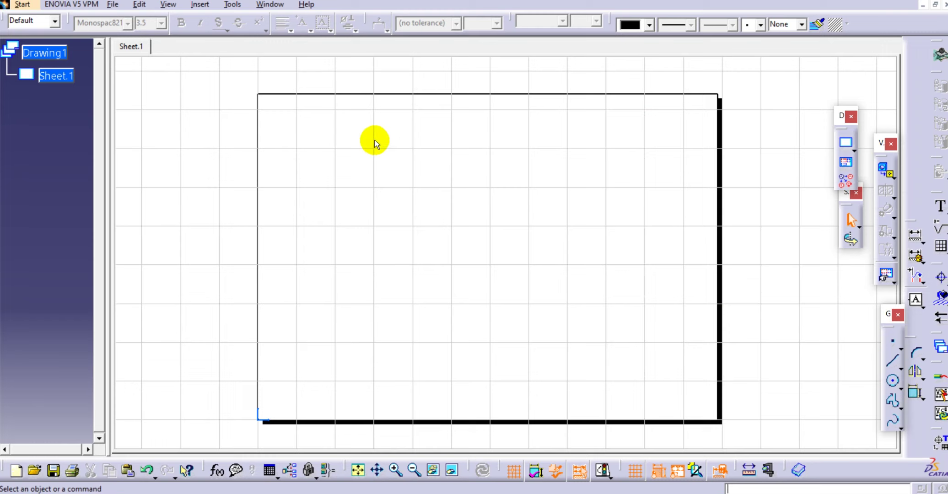
# - Open the properties of Sheet.1 and try the third angle projection method before returning to First angle standard
pyautogui.click(54, 78)
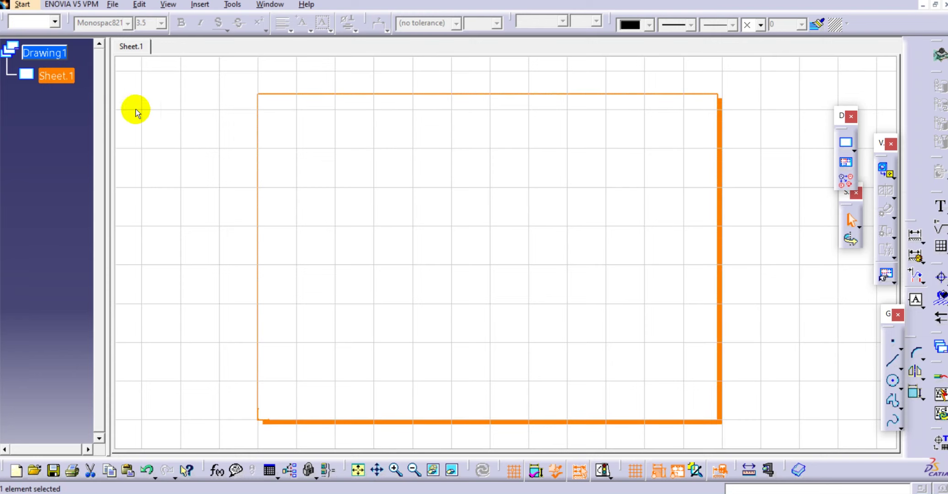
pyautogui.rightClick(59, 76)
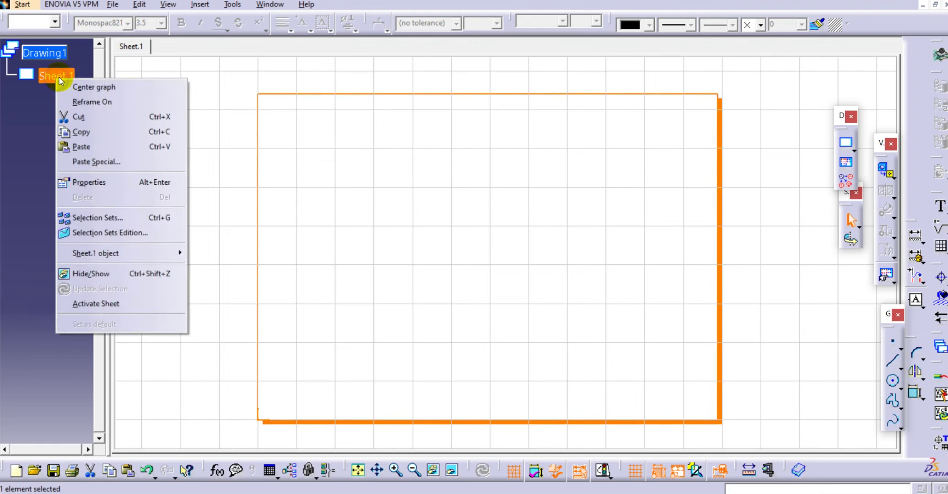
pyautogui.click(107, 191)
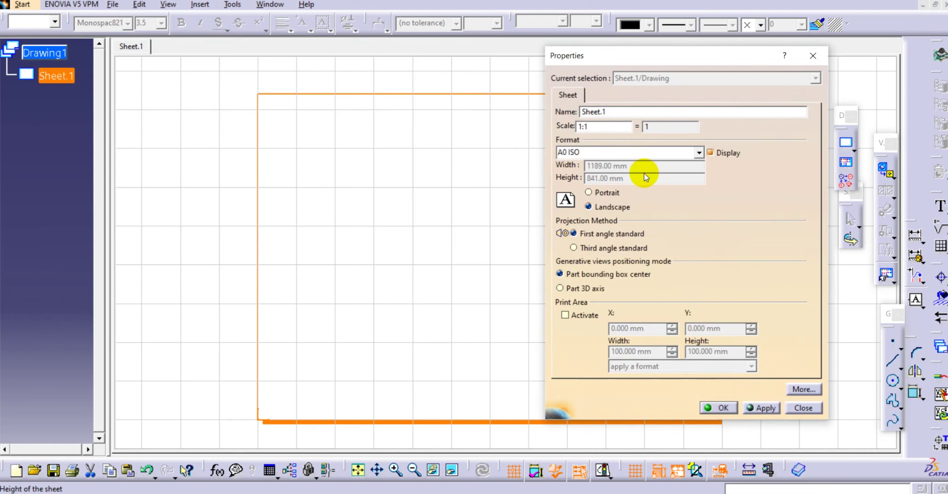
pyautogui.moveTo(618, 55); pyautogui.dragTo(606, 54)
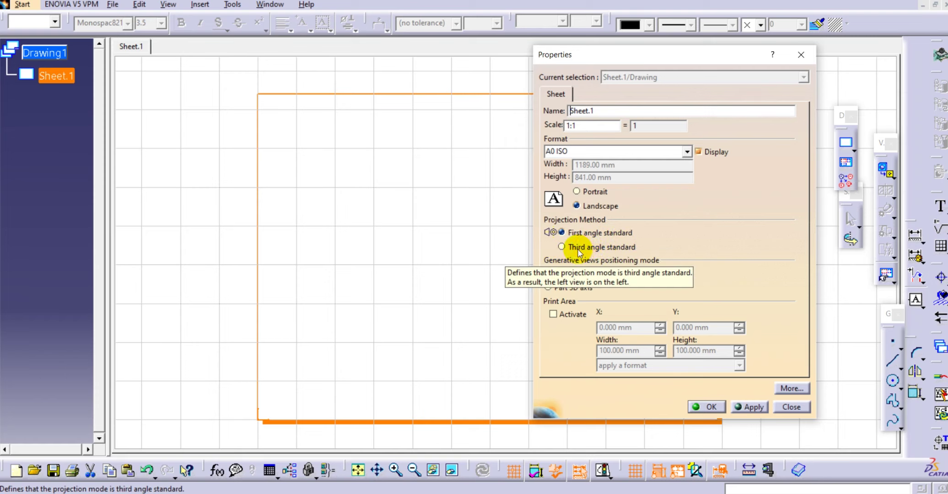
pyautogui.click(562, 247)
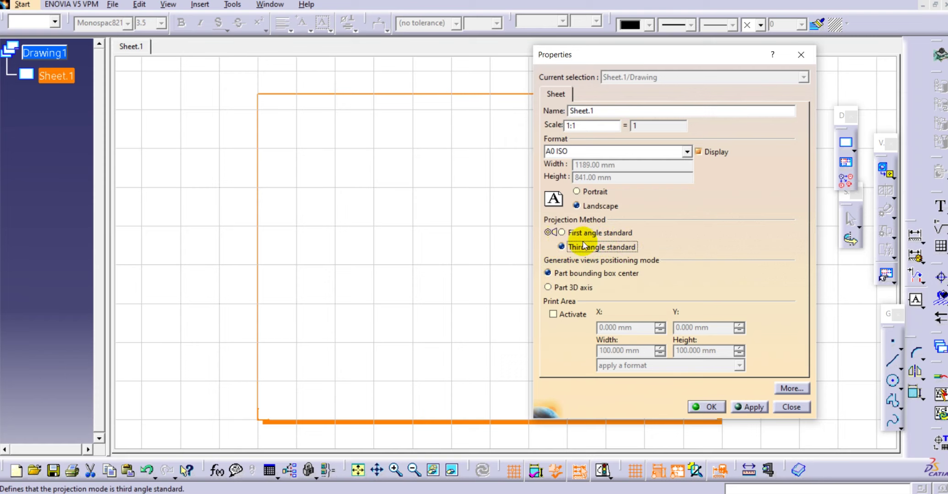
pyautogui.click(562, 234)
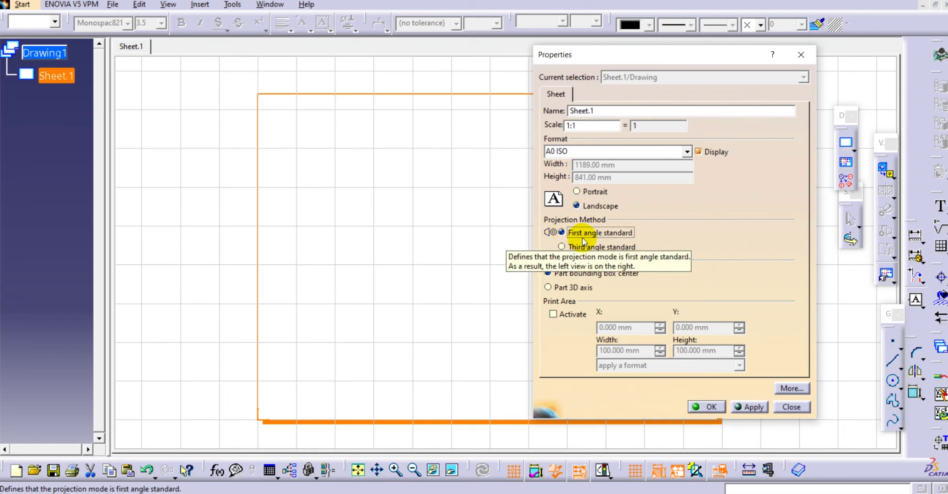
# - Enter FirstDrawing as the sheet's name in its properties
pyautogui.doubleClick(612, 111)
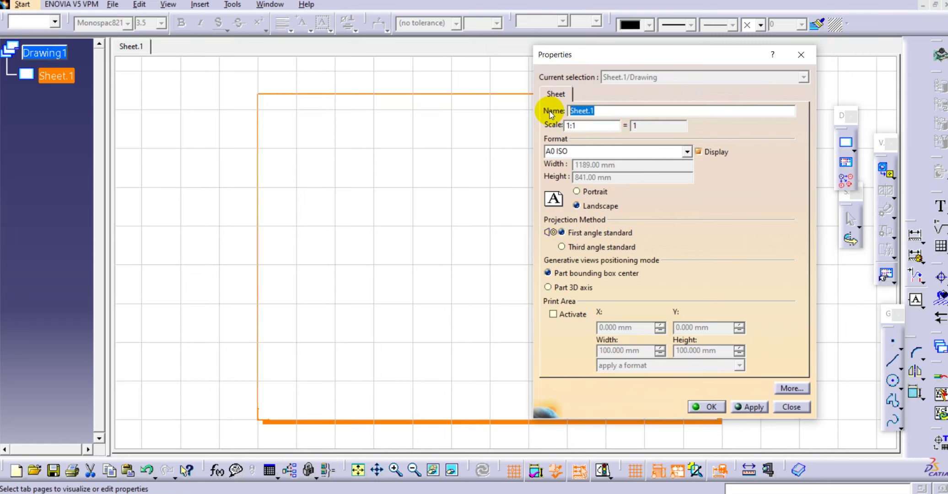
pyautogui.write('Frist')
pyautogui.press('BackSpace')
pyautogui.press('BackSpace')
pyautogui.press('BackSpace')
pyautogui.press('BackSpace')
pyautogui.write('irstDrawing')
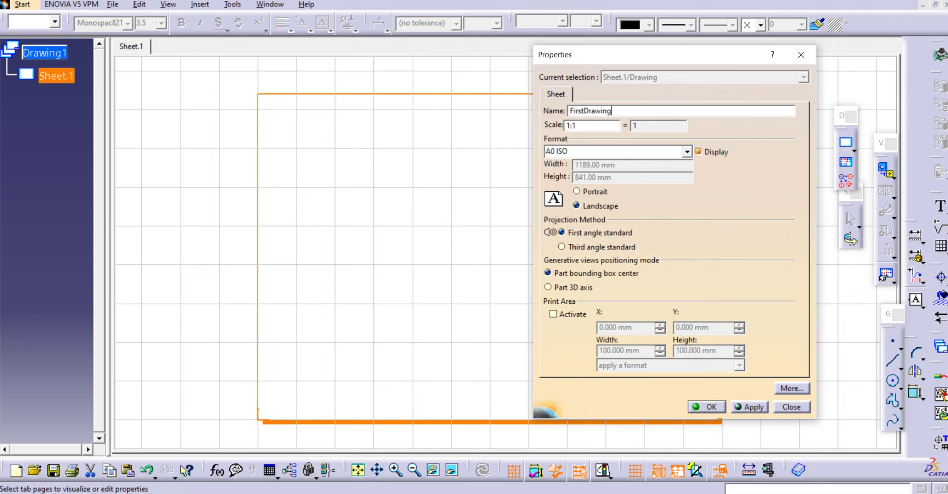
# - Review the sheet's scale setting and the available paper formats in its properties
pyautogui.doubleClick(567, 122)
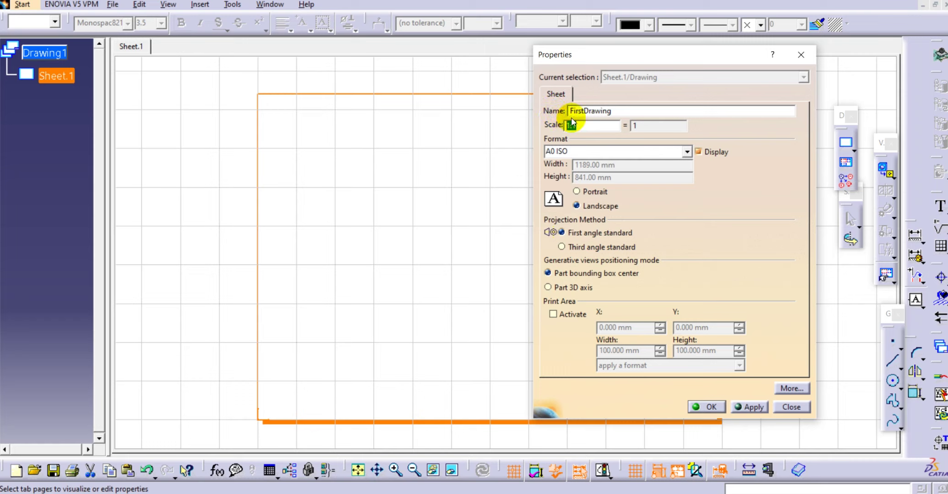
pyautogui.click(589, 124)
pyautogui.click(687, 151)
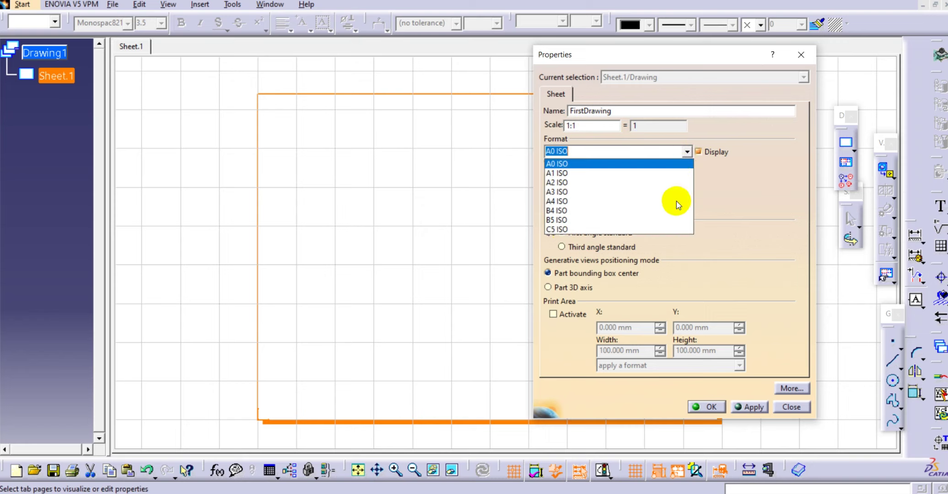
pyautogui.click(759, 184)
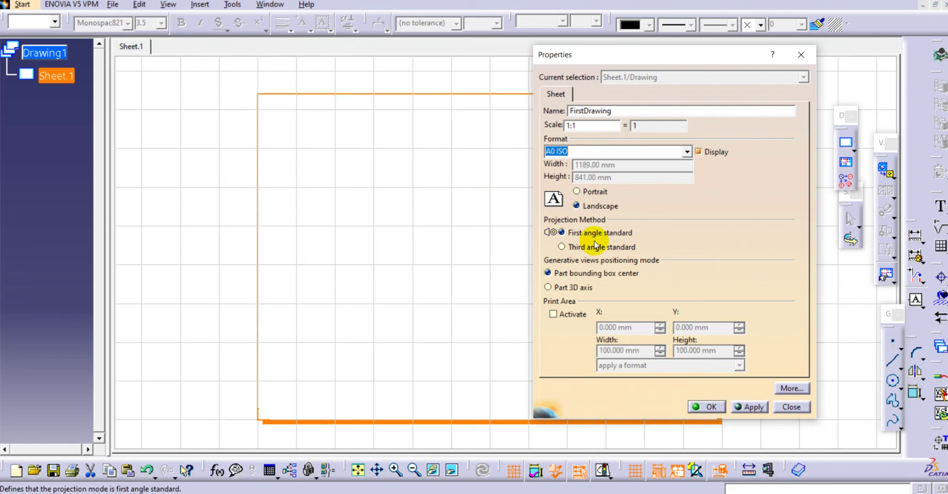
# - Accept the sheet properties with the name FirstDrawing and clear the sheet selection
pyautogui.click(711, 406)
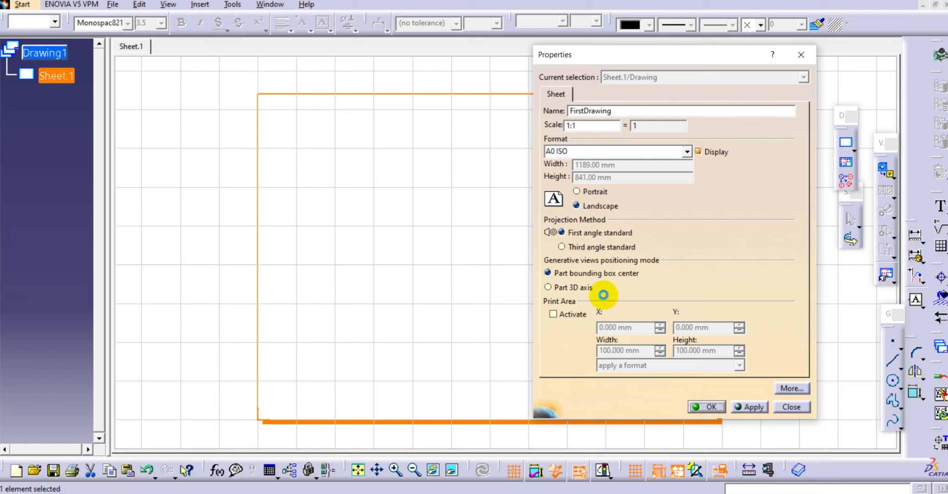
pyautogui.press('Return')
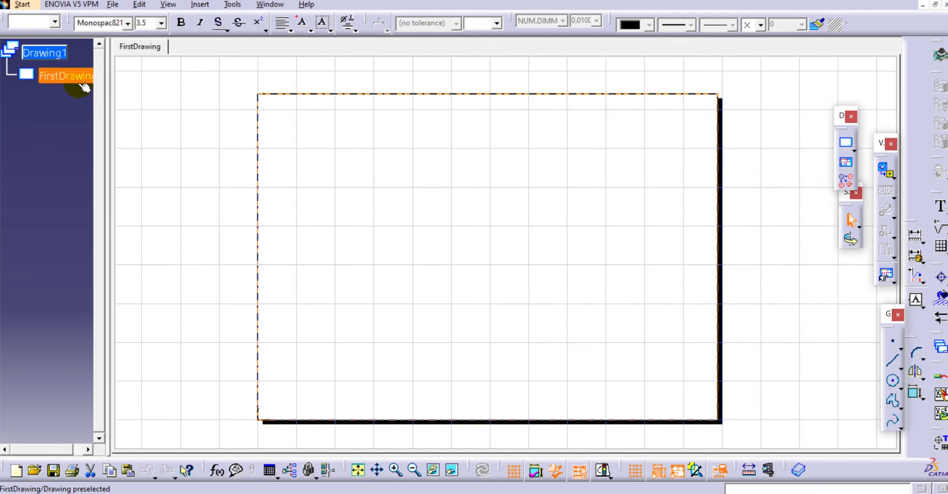
pyautogui.click(85, 86)
pyautogui.click(292, 145)
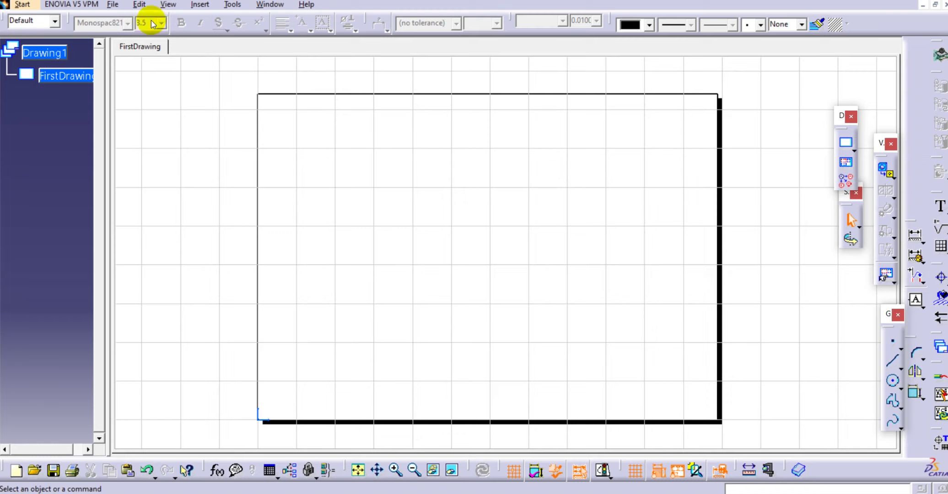
# - Switch to the sheet background and start the Frame and Title Block command
pyautogui.click(139, 5)
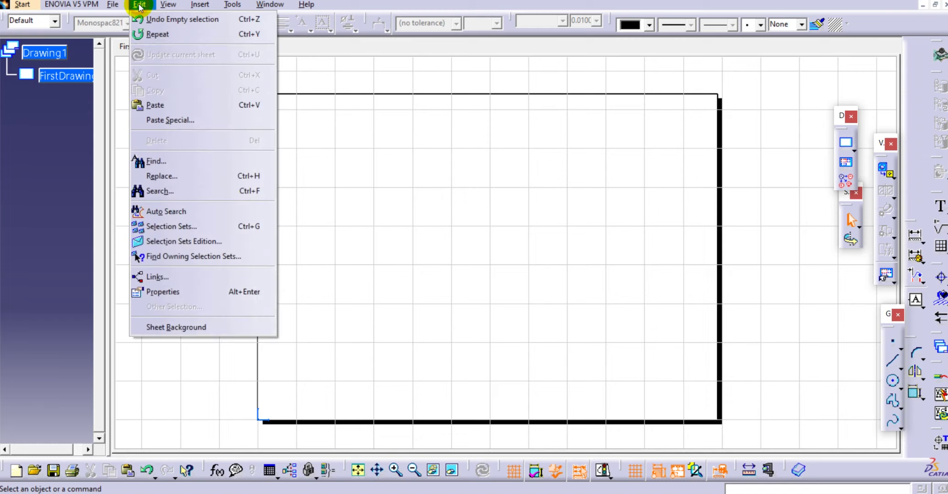
pyautogui.click(174, 328)
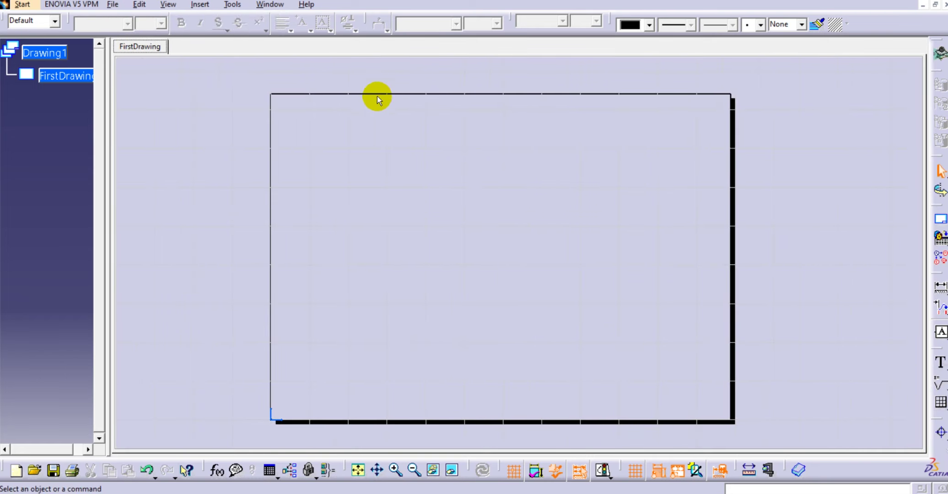
pyautogui.click(941, 222)
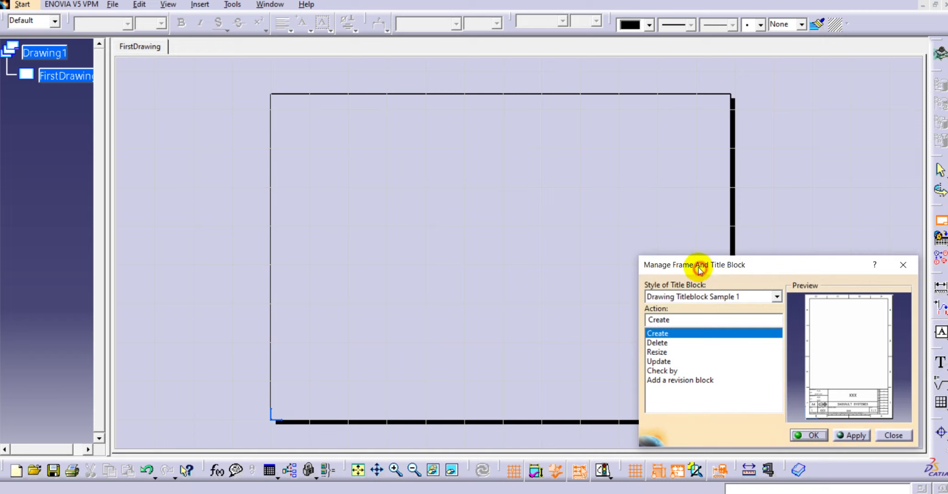
pyautogui.moveTo(700, 269); pyautogui.dragTo(694, 263)
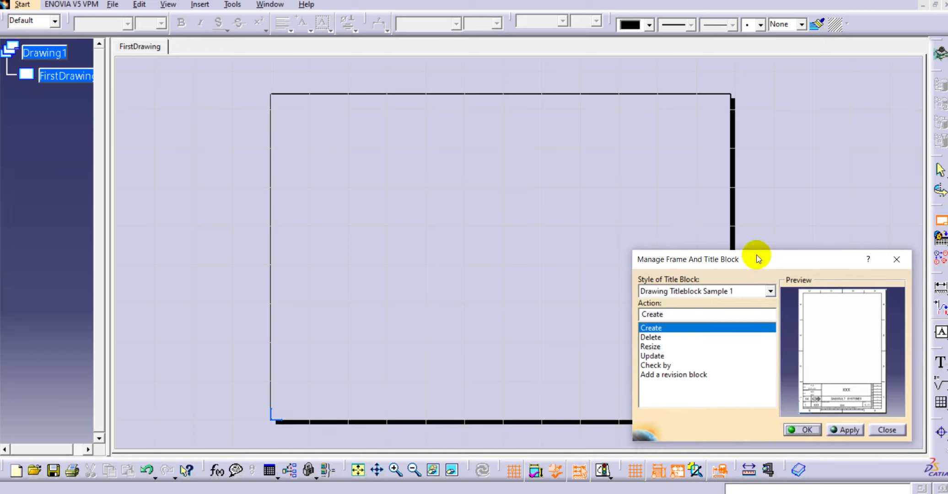
pyautogui.moveTo(724, 261); pyautogui.dragTo(723, 243)
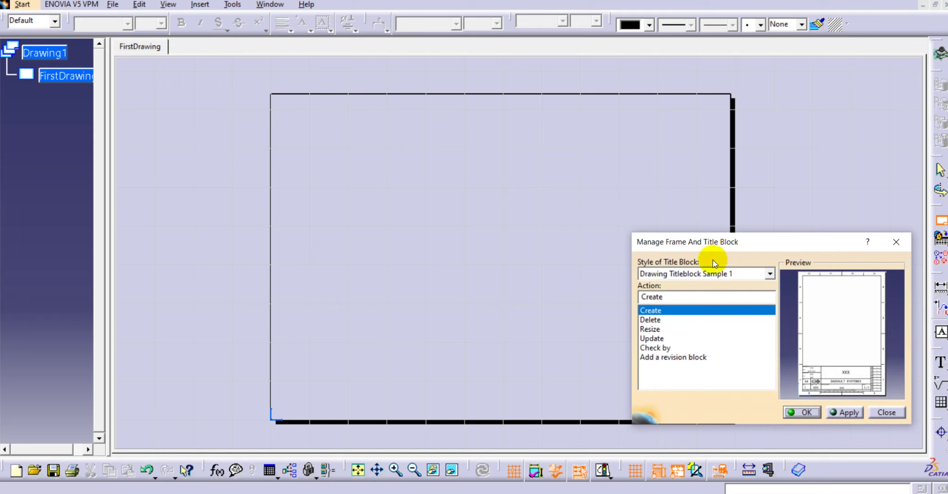
# - Create the sheet's frame and title block in the Drawing Titleblock Sample 2 style
pyautogui.click(707, 274)
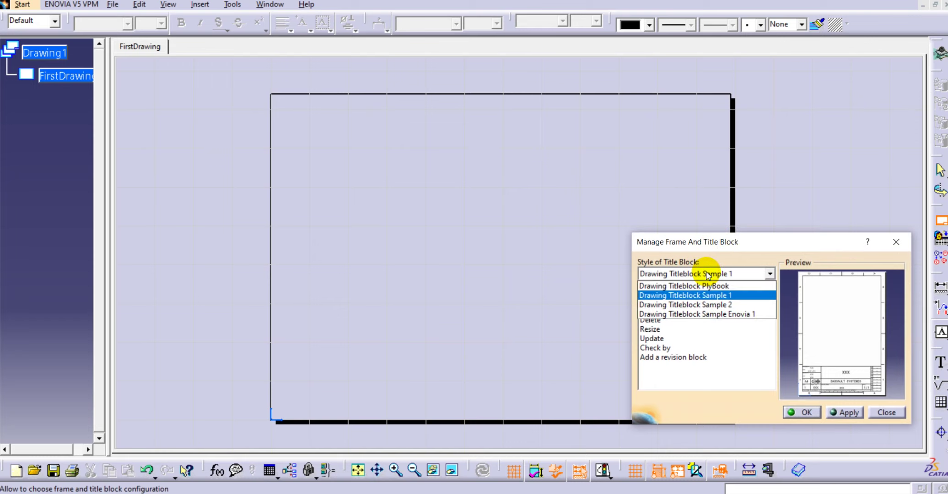
pyautogui.click(706, 302)
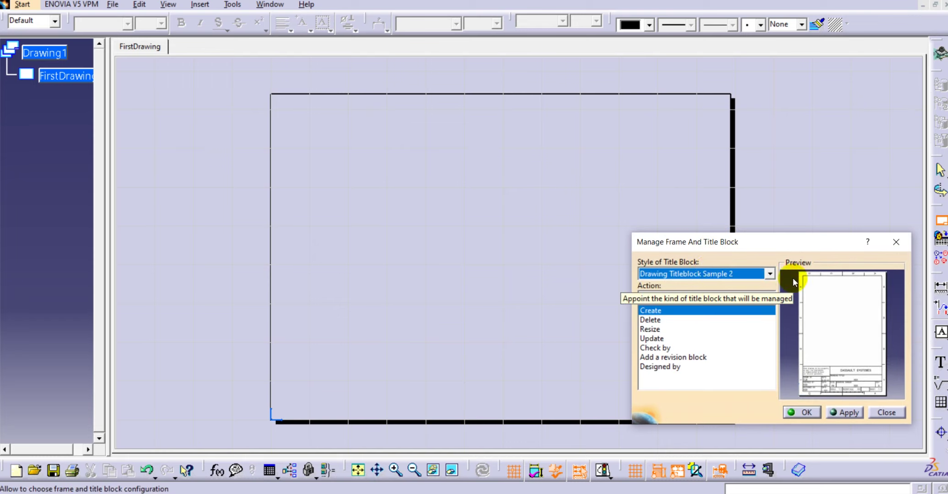
pyautogui.click(655, 298)
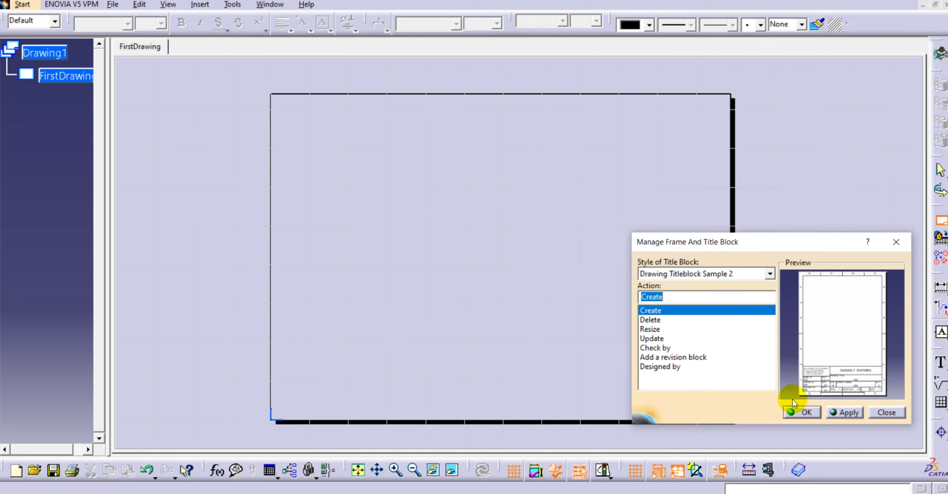
pyautogui.moveTo(659, 322); pyautogui.dragTo(663, 349)
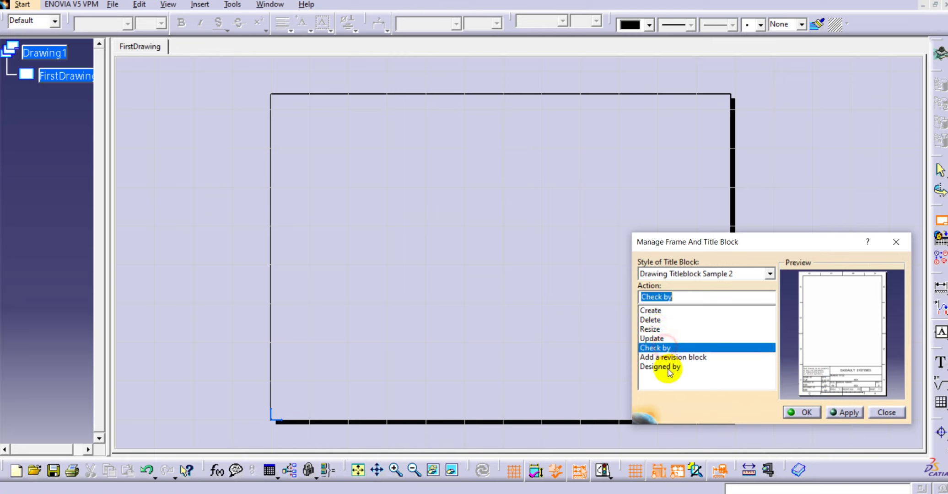
pyautogui.click(661, 311)
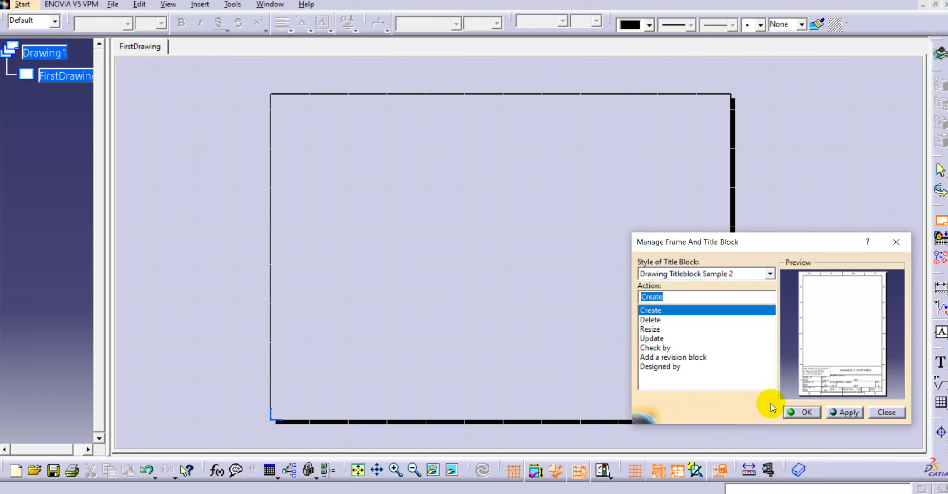
pyautogui.click(793, 411)
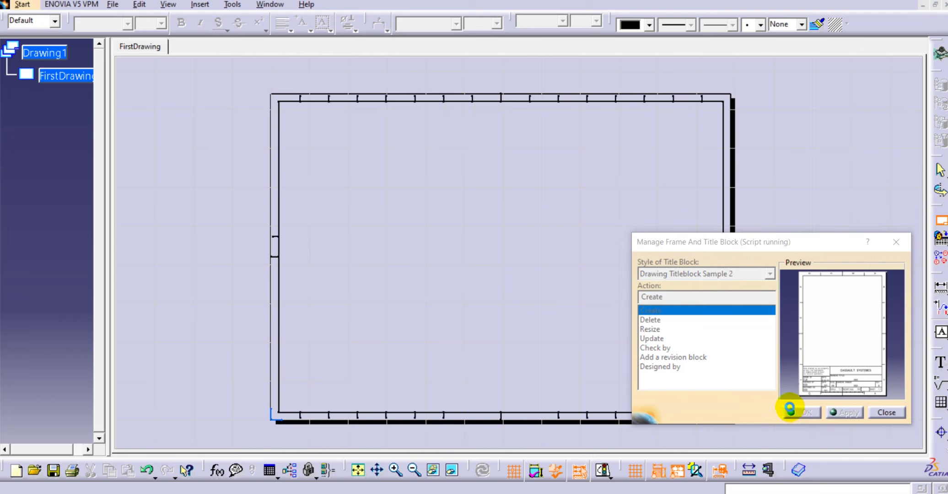
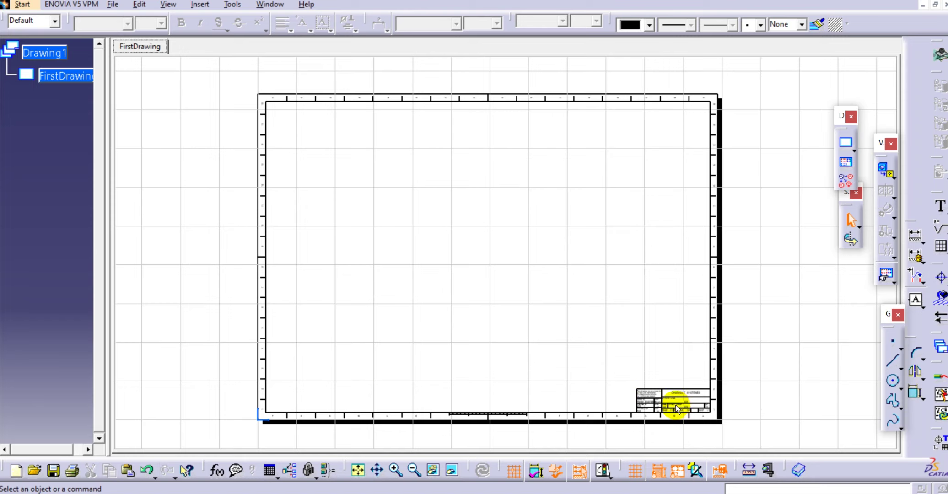
# - Inspect the title block up close and switch to the sheet background to make its text editable
pyautogui.keyDown('ctrl'); pyautogui.moveTo(676, 408); pyautogui.dragTo(658, 328, button='middle'); pyautogui.keyUp('ctrl')
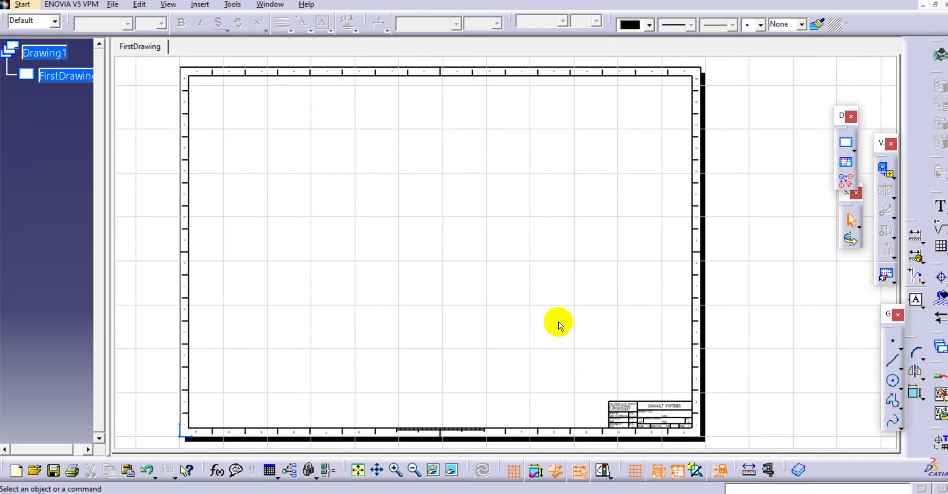
pyautogui.moveTo(557, 321); pyautogui.dragTo(524, 306, button='middle')
pyautogui.moveTo(595, 358)
pyautogui.keyDown('ctrl'); pyautogui.mouseDown(button='middle')
pyautogui.moveTo(607, 288)
pyautogui.moveTo(311, 223)
pyautogui.moveTo(464, 389)
pyautogui.moveTo(360, 309)
pyautogui.moveTo(479, 236)
pyautogui.mouseUp(button='middle'); pyautogui.keyUp('ctrl')
pyautogui.moveTo(367, 252); pyautogui.dragTo(500, 256, button='middle')
pyautogui.click(477, 252)
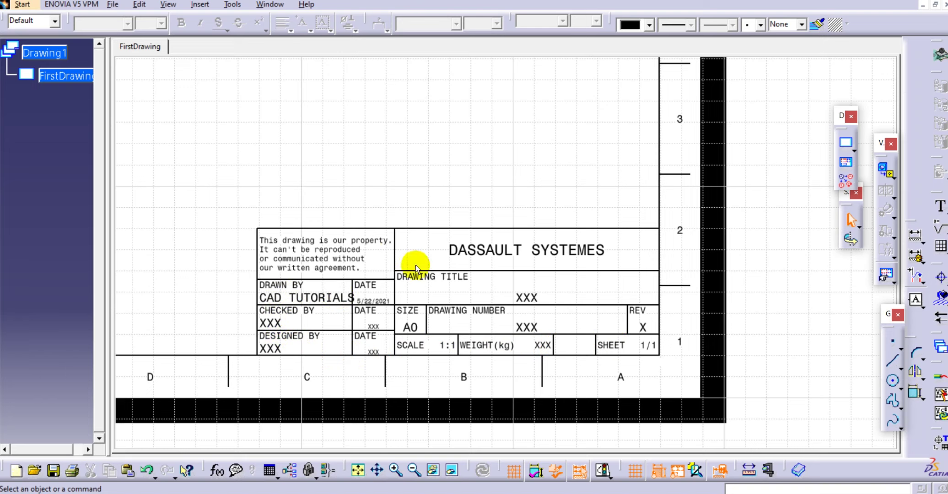
pyautogui.middleClick(435, 200)
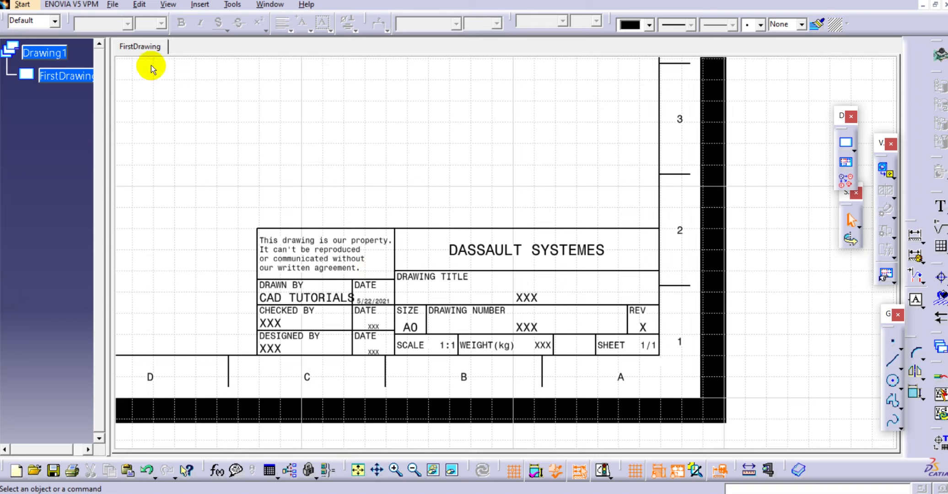
pyautogui.click(137, 4)
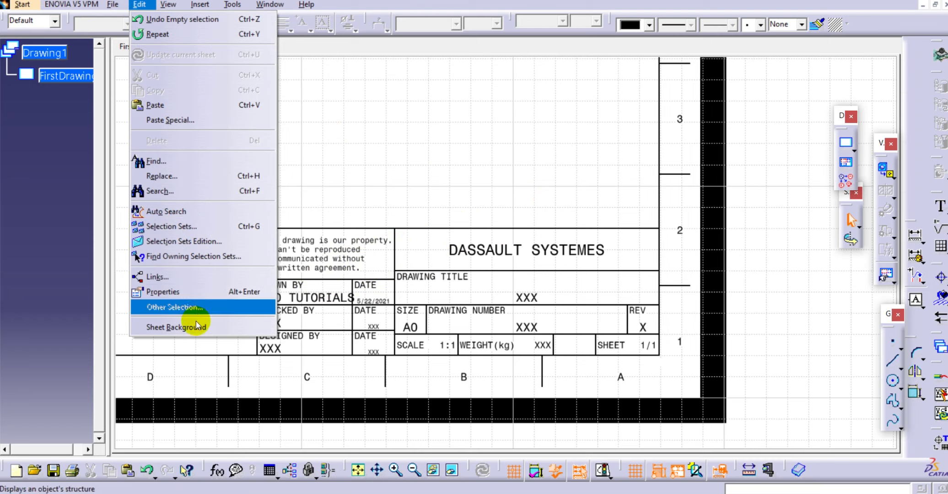
pyautogui.click(194, 326)
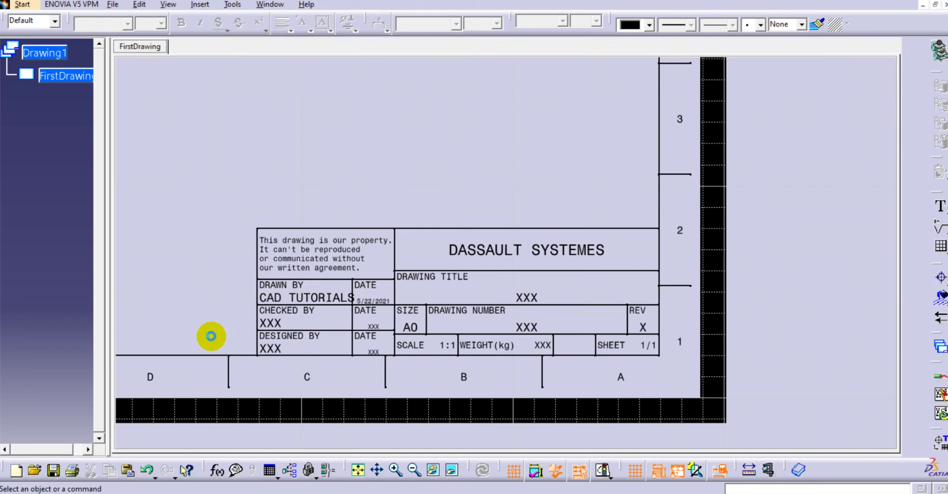
# - Replace the placeholder under DRAWING TITLE in the title block with FirstDrawing
pyautogui.click(546, 296)
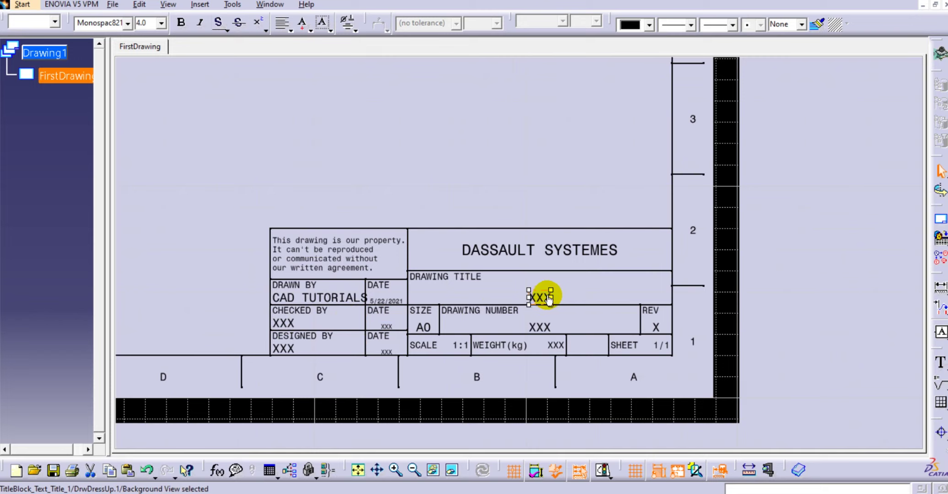
pyautogui.doubleClick(549, 297)
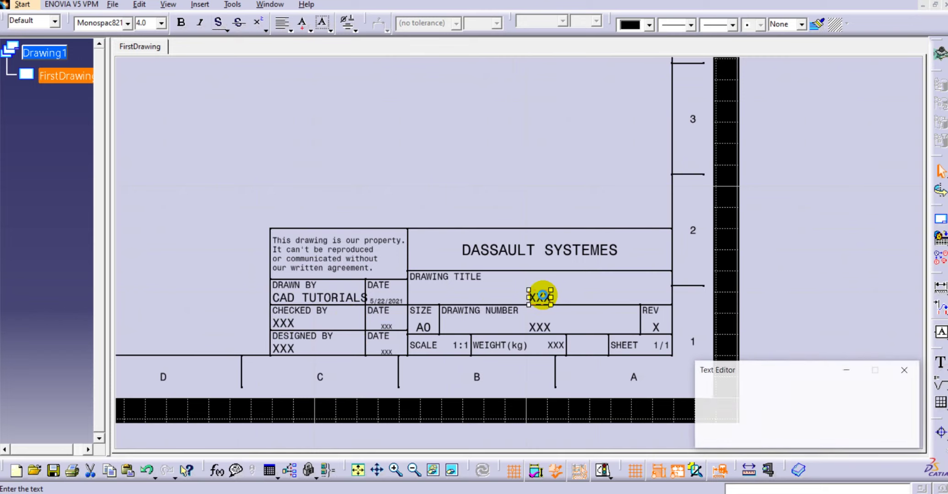
pyautogui.doubleClick(741, 393)
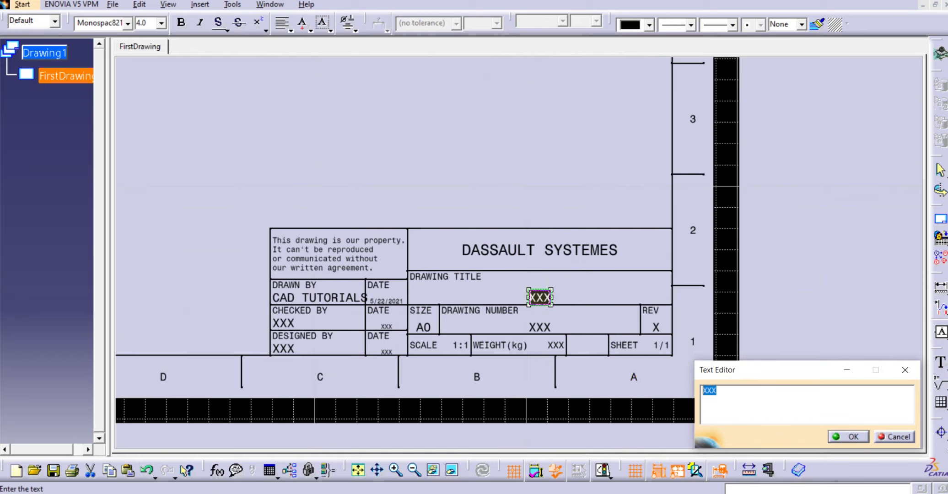
pyautogui.write('First')
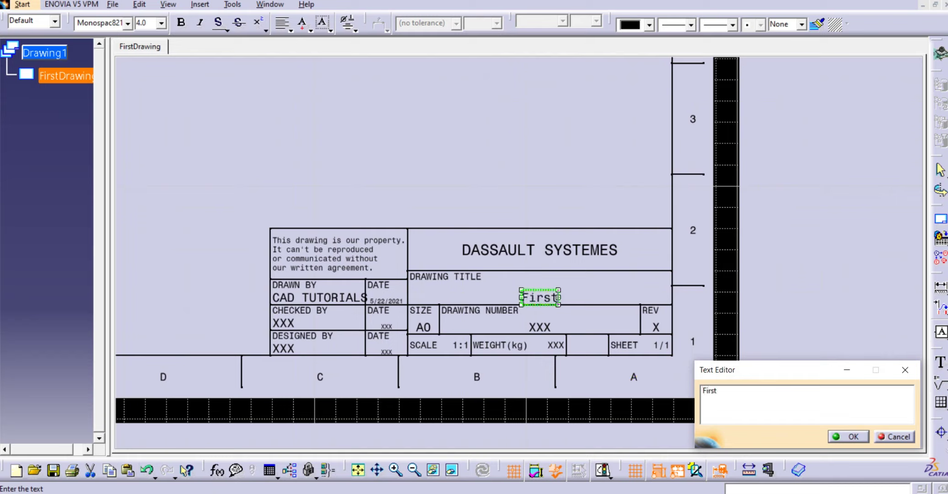
pyautogui.write('Drawin')
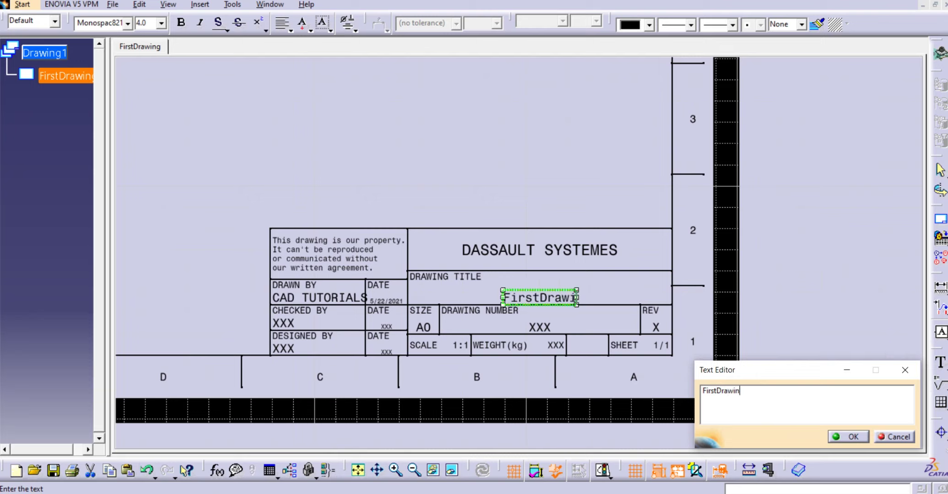
pyautogui.write('g')
pyautogui.click(638, 389)
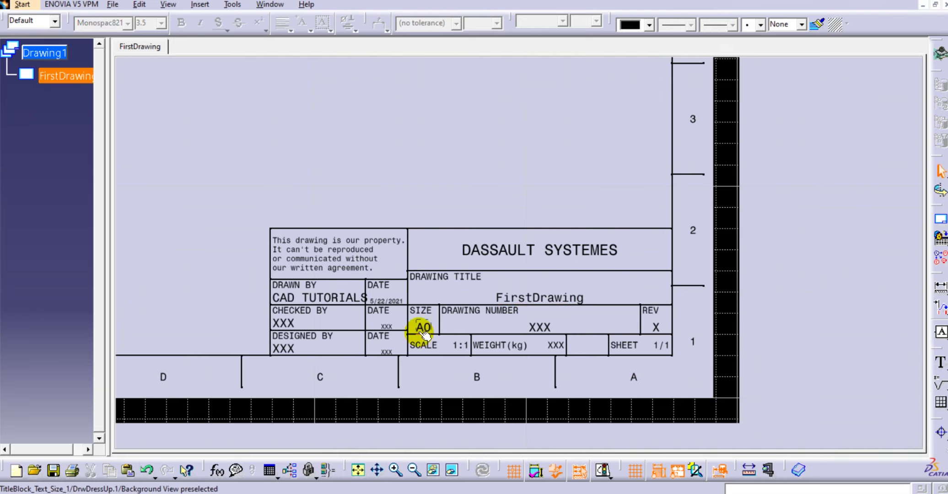
# - Return from the sheet background to the working views and check the edited title block
pyautogui.click(528, 327)
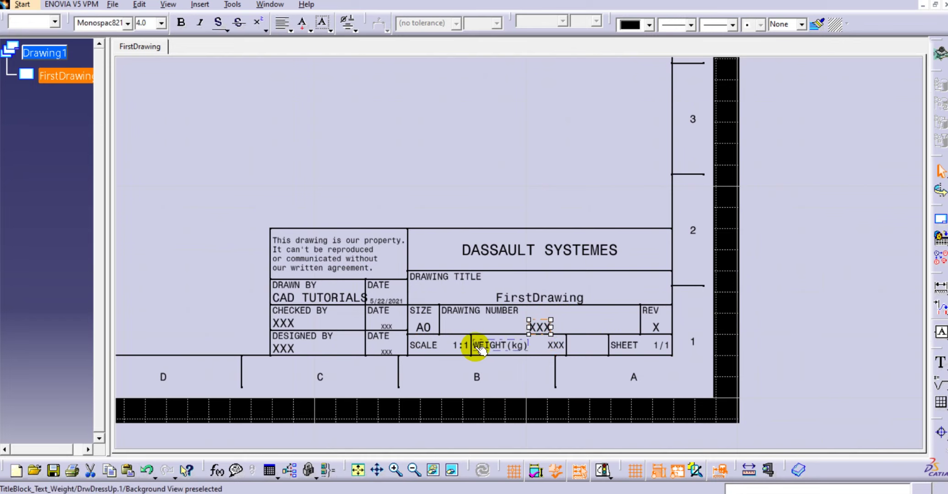
pyautogui.keyDown('ctrl'); pyautogui.moveTo(339, 239); pyautogui.dragTo(374, 353, button='middle'); pyautogui.keyUp('ctrl')
pyautogui.moveTo(323, 197); pyautogui.dragTo(402, 276, button='middle')
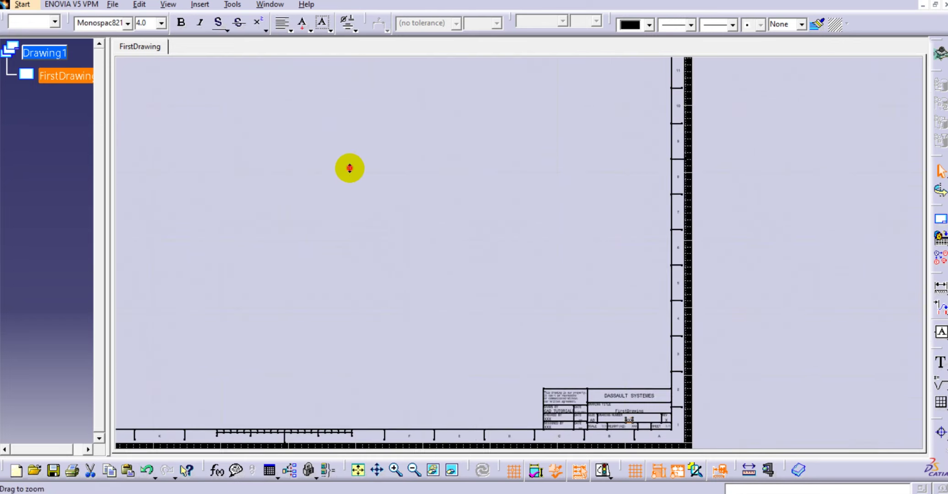
pyautogui.keyDown('ctrl'); pyautogui.moveTo(349, 167); pyautogui.dragTo(360, 217, button='middle'); pyautogui.keyUp('ctrl')
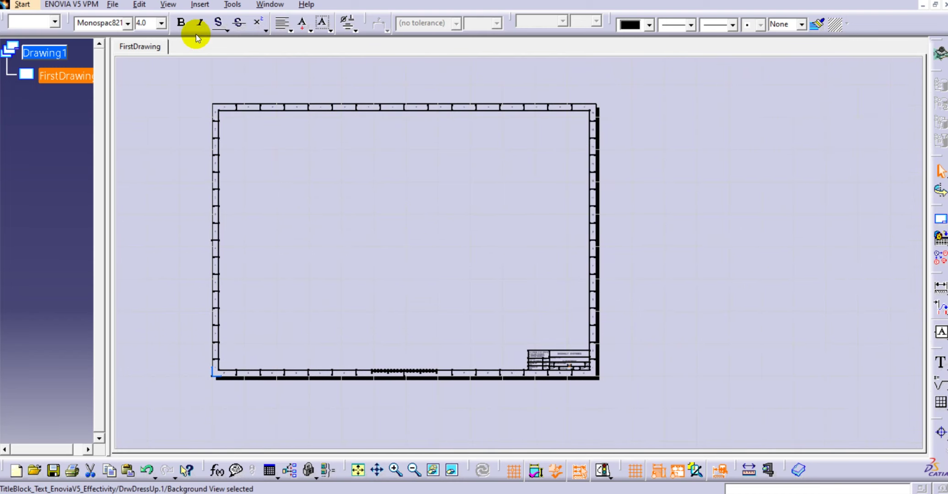
pyautogui.click(167, 4)
pyautogui.moveTo(138, 5)
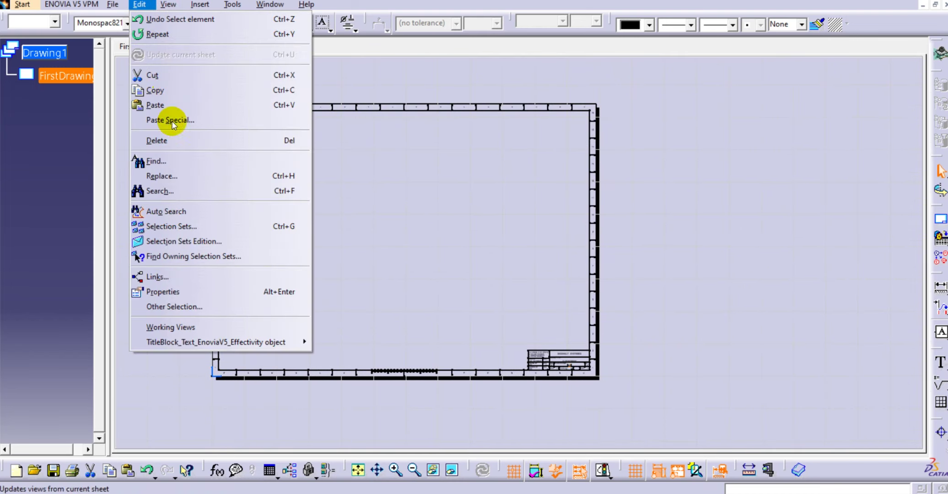
pyautogui.click(170, 325)
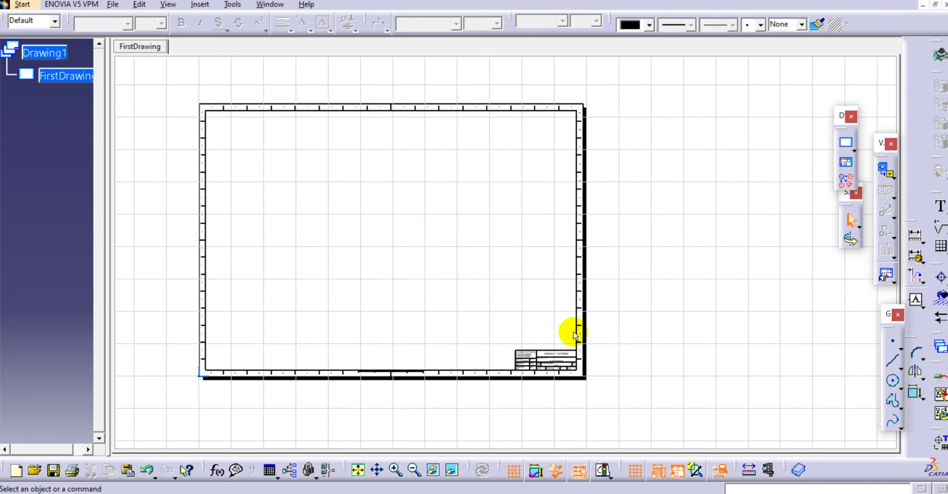
pyautogui.keyDown('ctrl'); pyautogui.moveTo(575, 337); pyautogui.dragTo(522, 207, button='middle'); pyautogui.keyUp('ctrl')
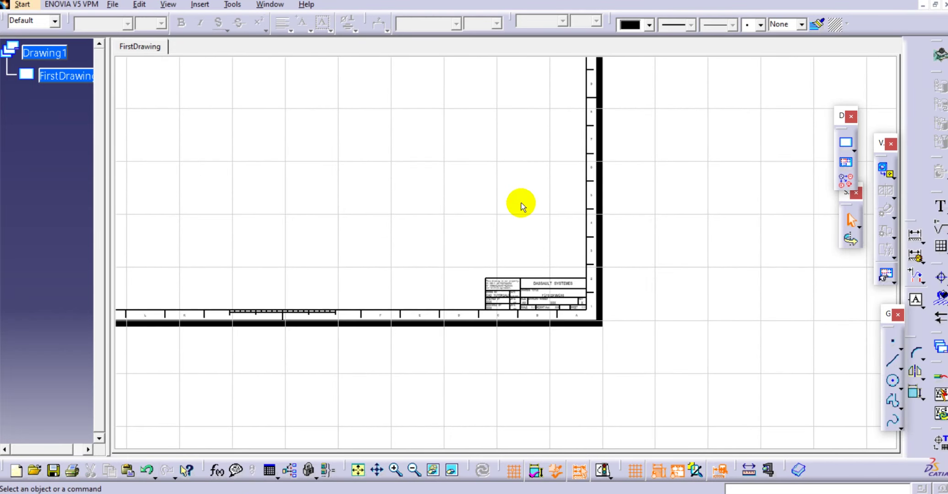
pyautogui.moveTo(556, 321)
pyautogui.keyDown('ctrl'); pyautogui.mouseDown(button='middle')
pyautogui.moveTo(567, 264)
pyautogui.moveTo(668, 268)
pyautogui.mouseUp(button='middle'); pyautogui.keyUp('ctrl')
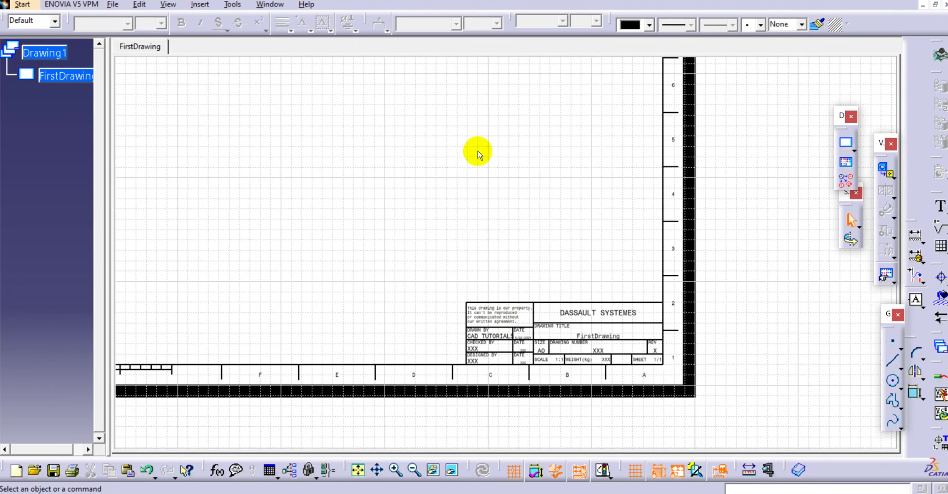
pyautogui.moveTo(472, 147)
pyautogui.keyDown('ctrl'); pyautogui.mouseDown(button='middle')
pyautogui.moveTo(478, 182)
pyautogui.moveTo(389, 119)
pyautogui.moveTo(493, 195)
pyautogui.moveTo(452, 203)
pyautogui.moveTo(382, 161)
pyautogui.moveTo(401, 234)
pyautogui.mouseUp(button='middle'); pyautogui.keyUp('ctrl')
# - Change the format of the FirstDrawing sheet to A3 ISO in its properties and apply it
pyautogui.click(69, 81)
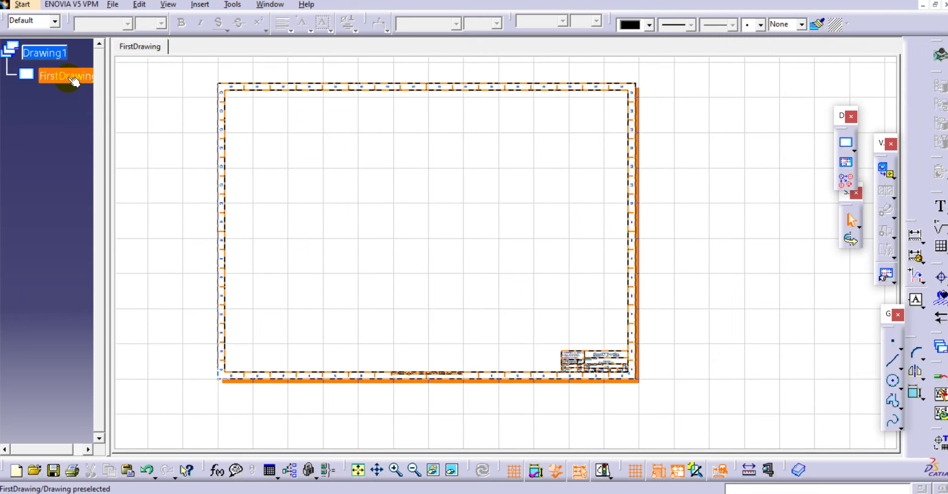
pyautogui.rightClick(69, 81)
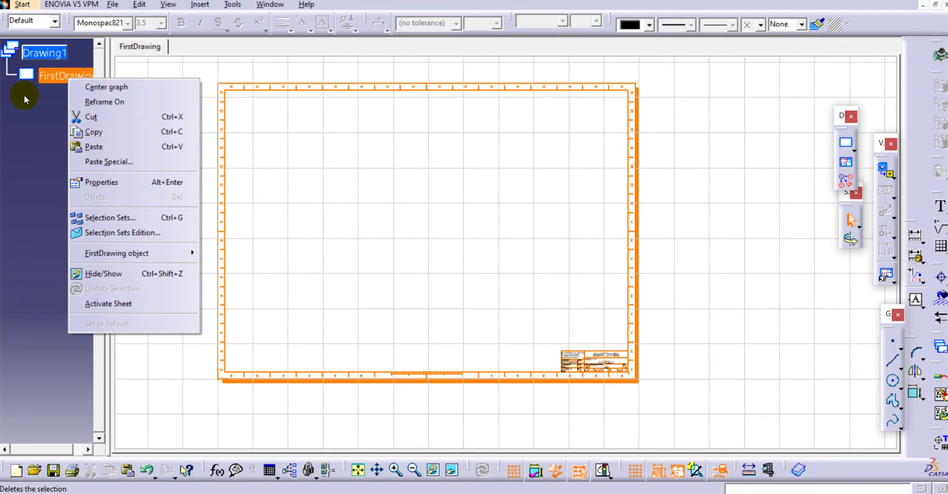
pyautogui.click(46, 75)
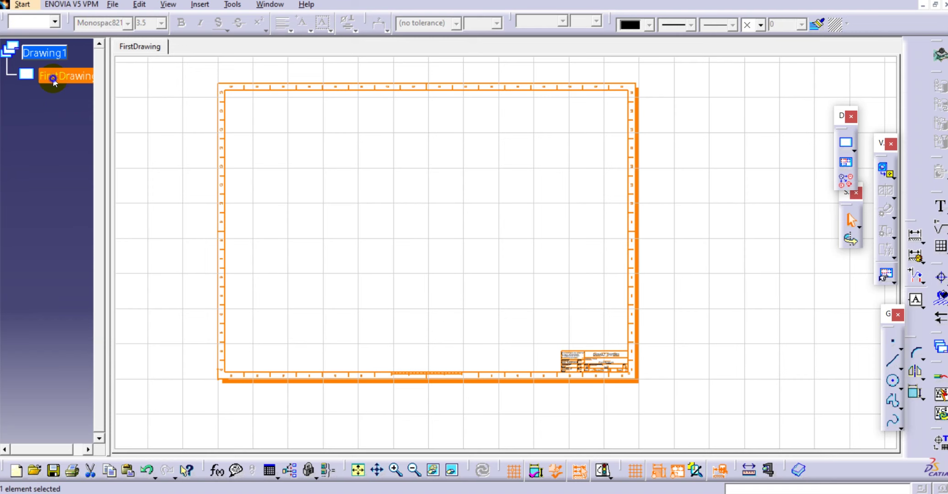
pyautogui.rightClick(53, 81)
pyautogui.click(91, 183)
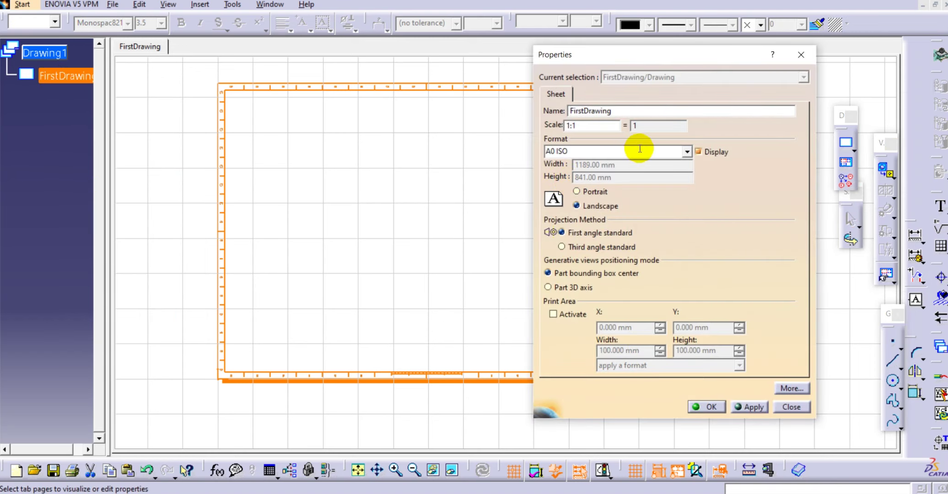
pyautogui.click(685, 152)
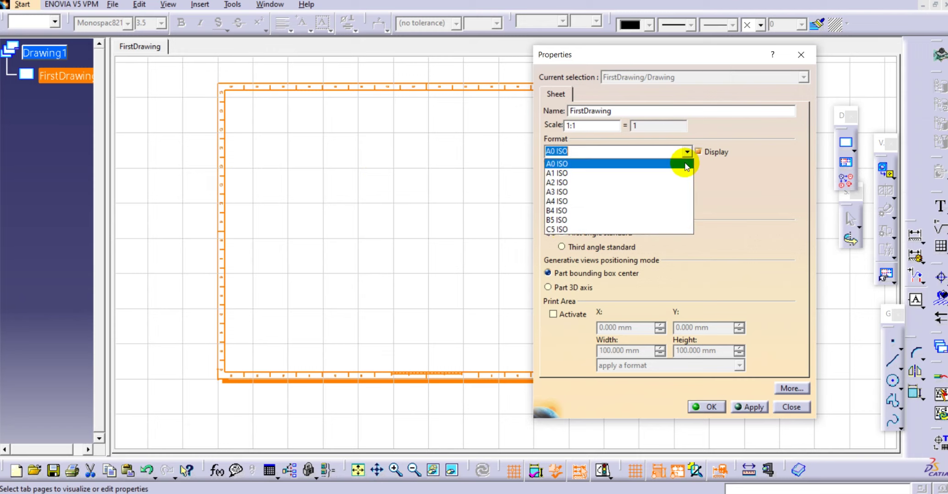
pyautogui.click(675, 170)
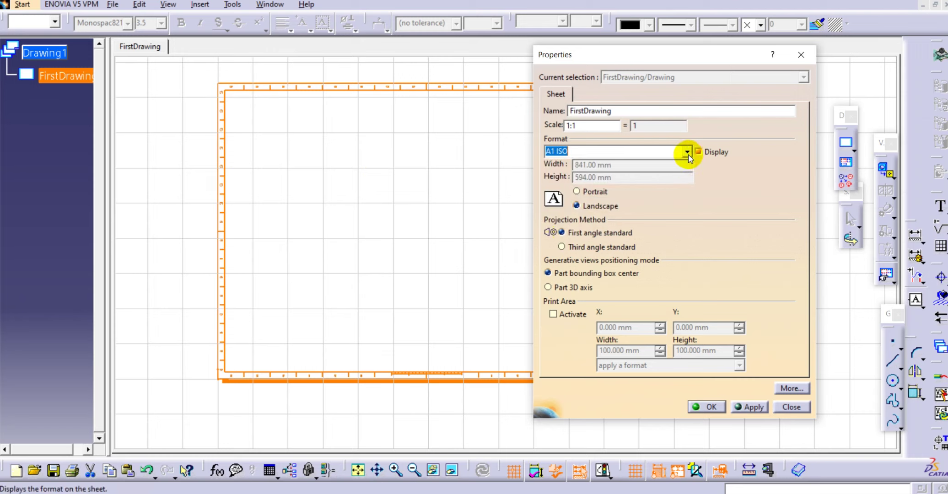
pyautogui.click(684, 155)
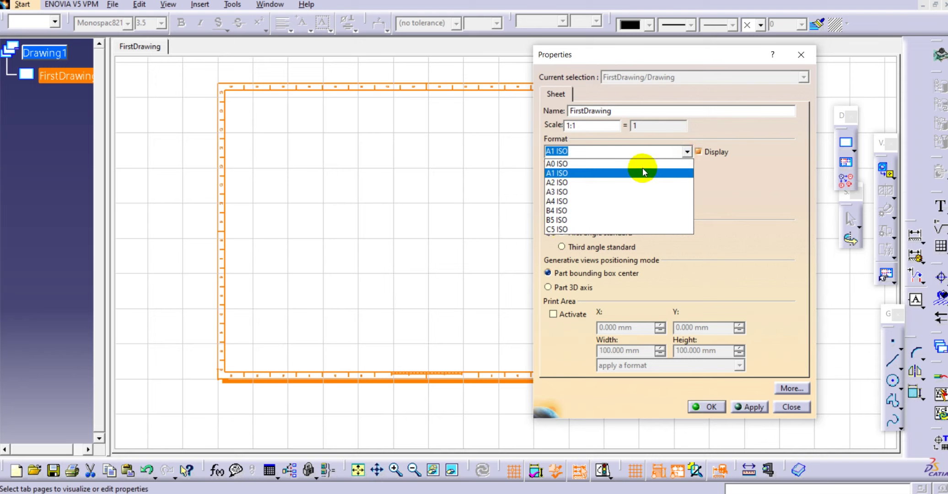
pyautogui.click(637, 192)
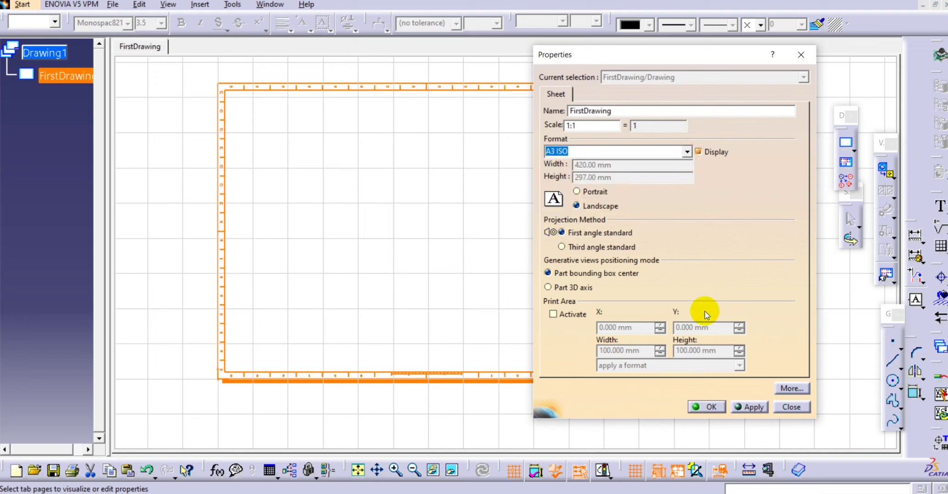
pyautogui.click(741, 407)
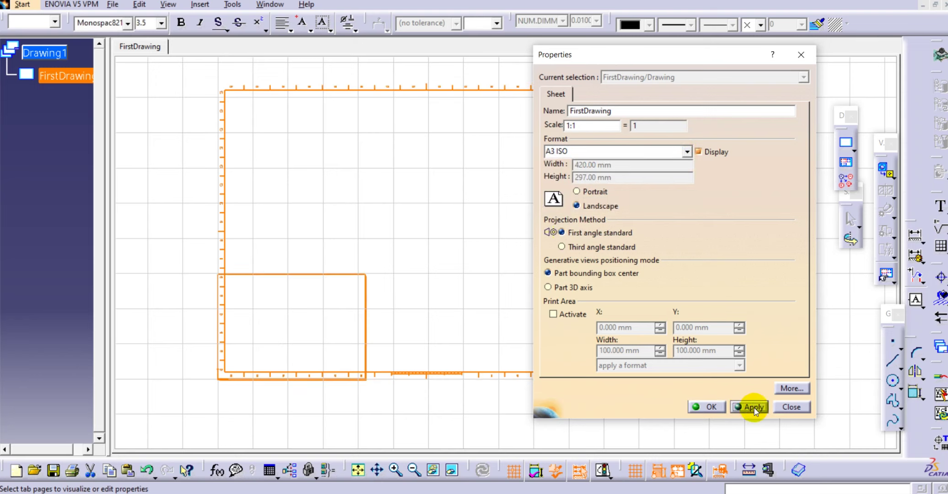
pyautogui.click(790, 407)
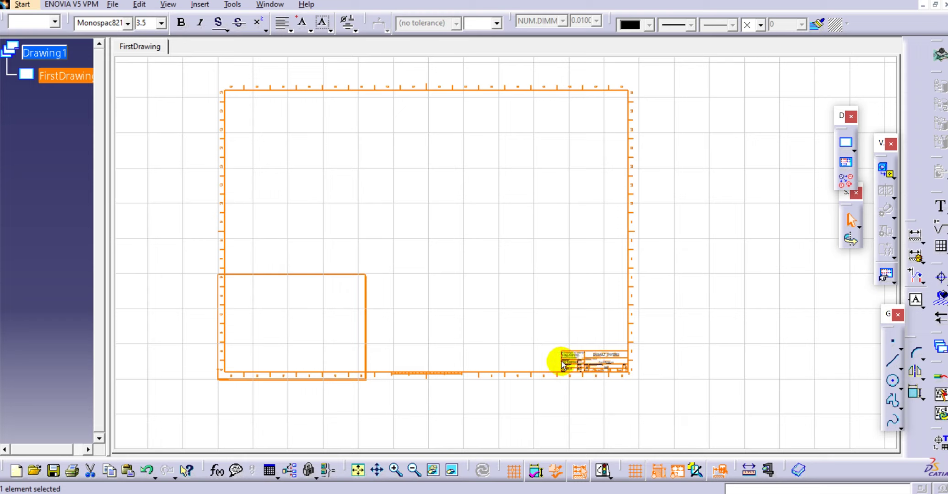
pyautogui.click(372, 246)
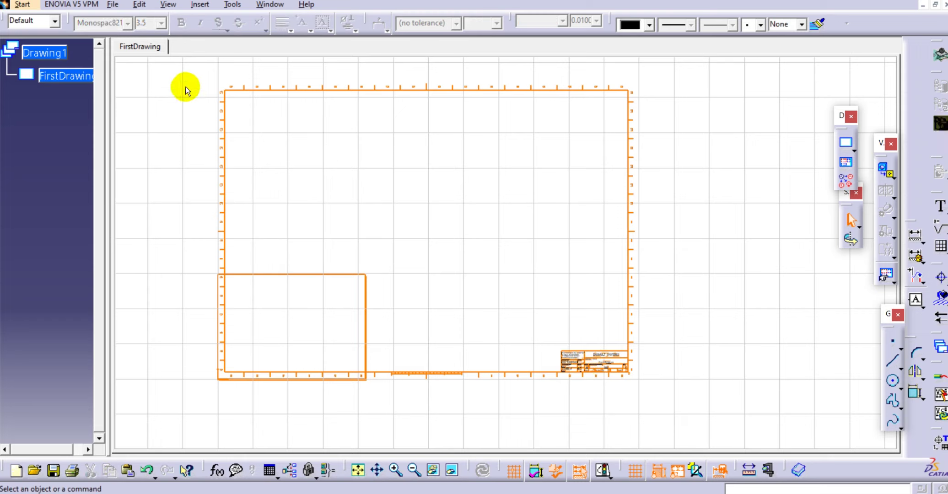
# - Switch to the sheet background and resize the Drawing Titleblock Sample 2 frame and title block to the new sheet format
pyautogui.click(139, 6)
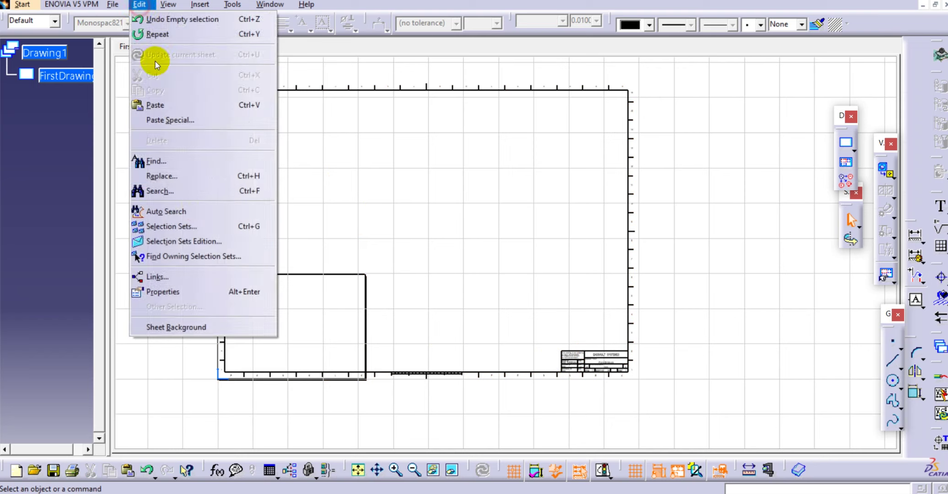
pyautogui.click(206, 326)
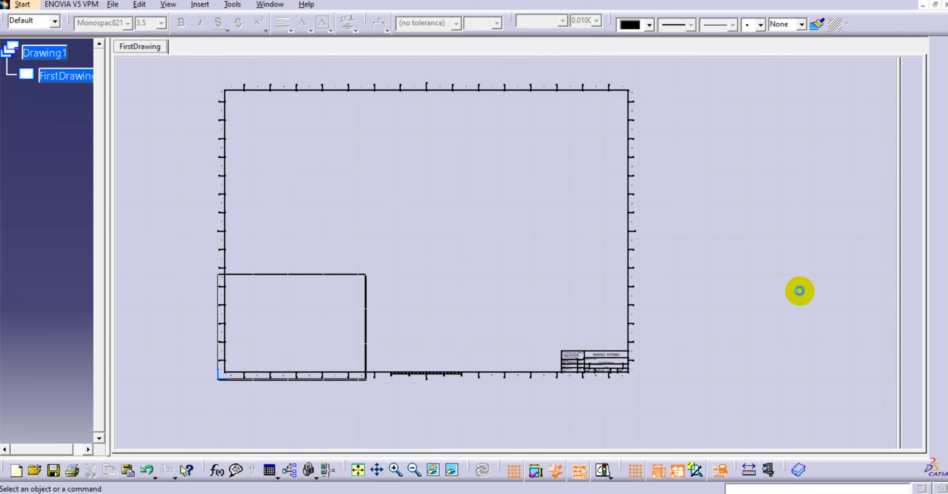
pyautogui.click(941, 220)
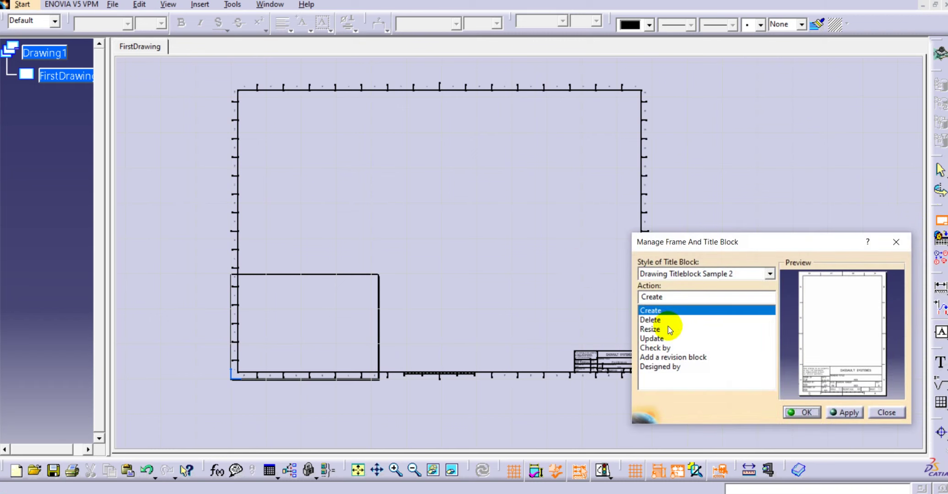
pyautogui.click(660, 329)
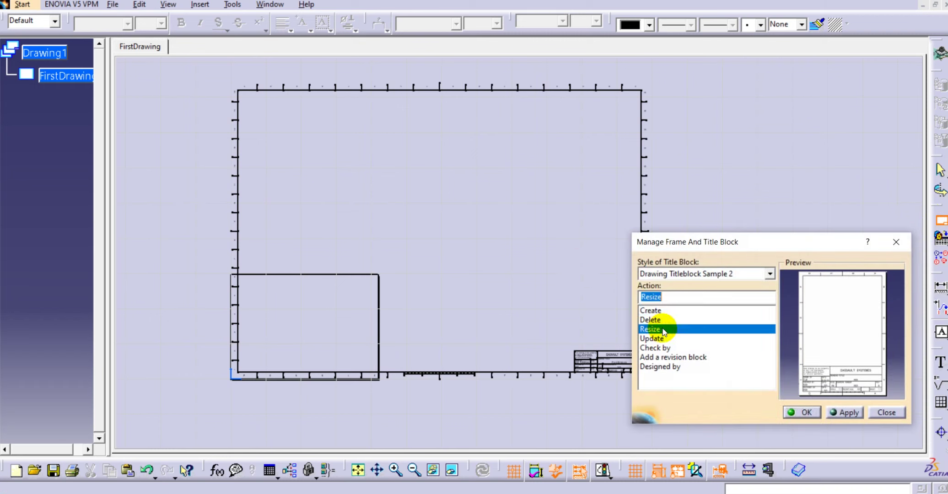
pyautogui.click(796, 410)
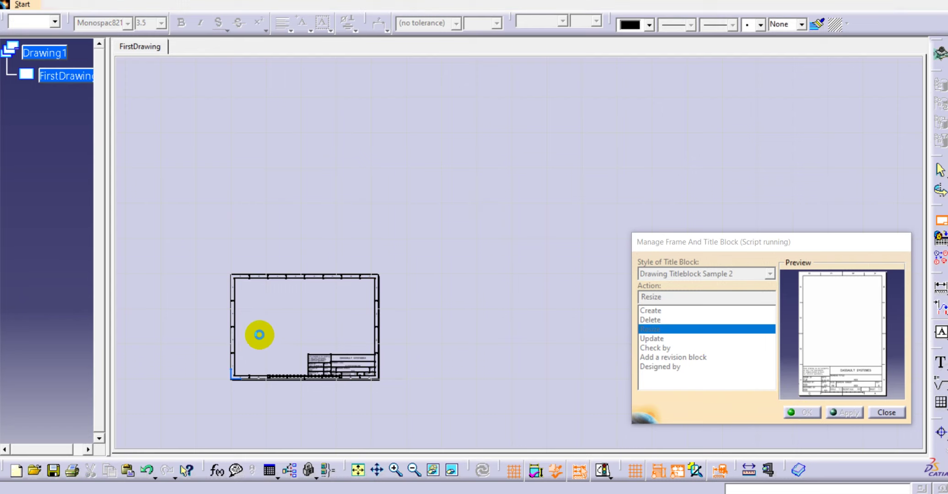
# - Check the resized title block's size entry and return from the sheet background to the working views
pyautogui.moveTo(300, 316); pyautogui.dragTo(377, 236, button='middle')
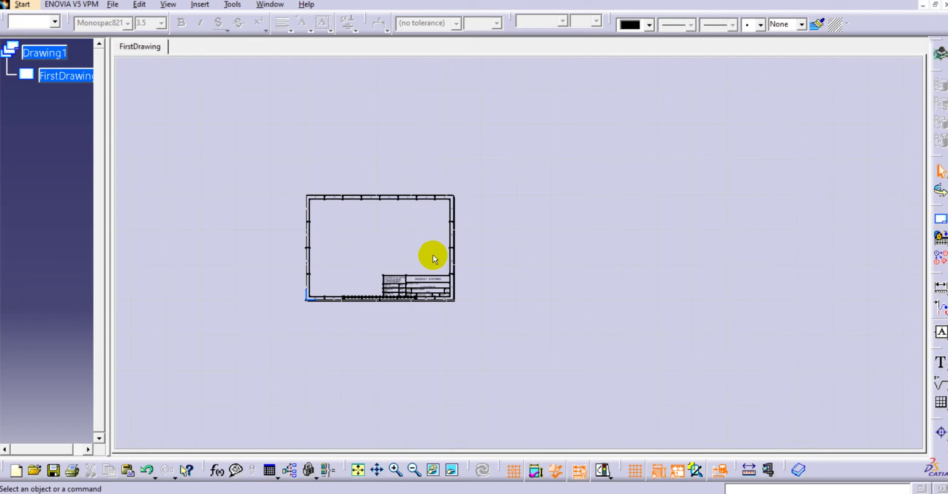
pyautogui.moveTo(475, 267)
pyautogui.mouseDown(button='middle')
pyautogui.moveTo(480, 226)
pyautogui.moveTo(554, 239)
pyautogui.moveTo(377, 258)
pyautogui.moveTo(394, 224)
pyautogui.mouseUp(button='middle')
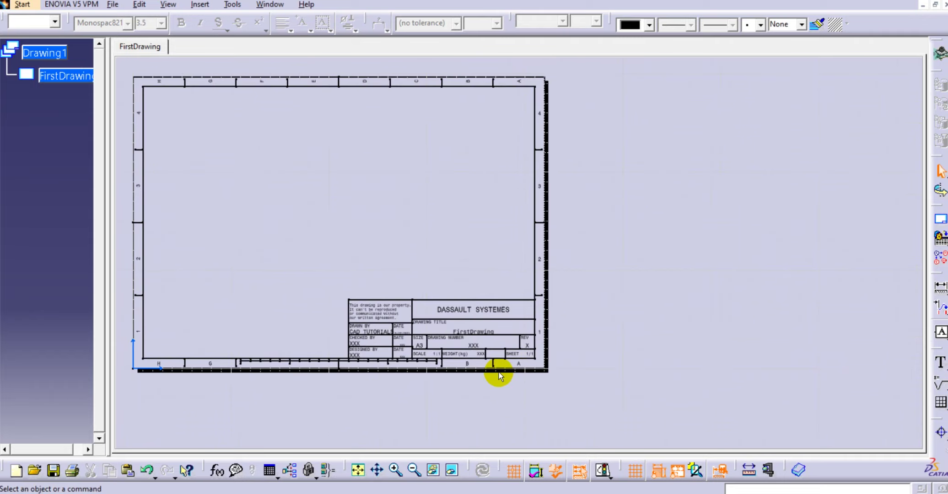
pyautogui.moveTo(497, 375)
pyautogui.mouseDown(button='middle')
pyautogui.moveTo(514, 332)
pyautogui.moveTo(486, 263)
pyautogui.moveTo(529, 156)
pyautogui.mouseUp(button='middle')
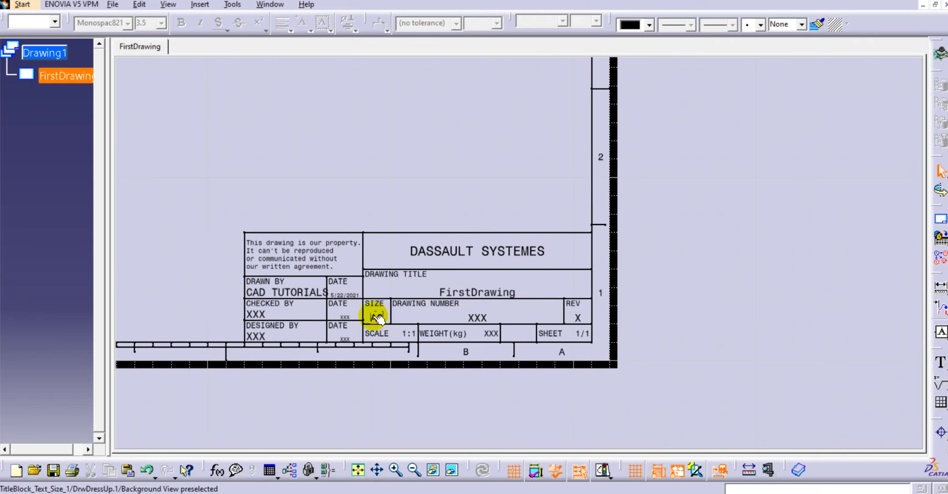
pyautogui.moveTo(434, 268)
pyautogui.mouseDown(button='middle')
pyautogui.moveTo(411, 274)
pyautogui.moveTo(360, 222)
pyautogui.moveTo(376, 247)
pyautogui.mouseUp(button='middle')
pyautogui.click(229, 6)
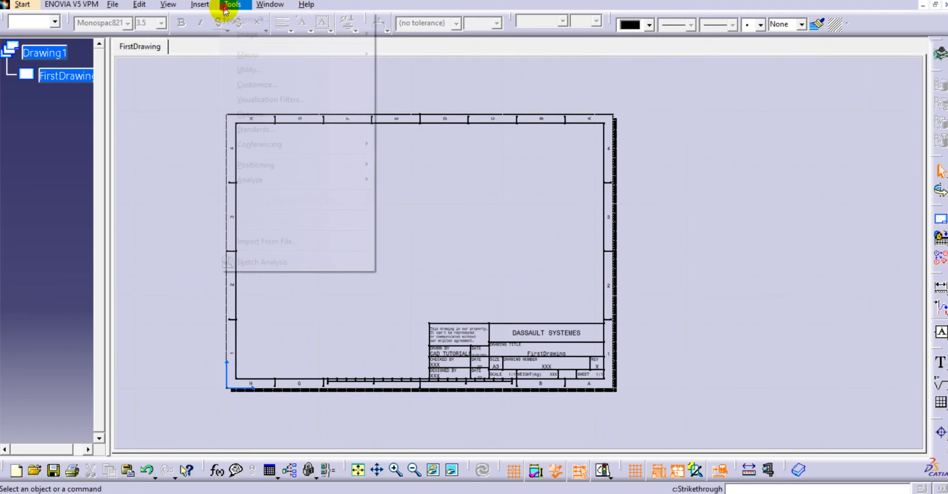
pyautogui.moveTo(195, 4)
pyautogui.moveTo(139, 5)
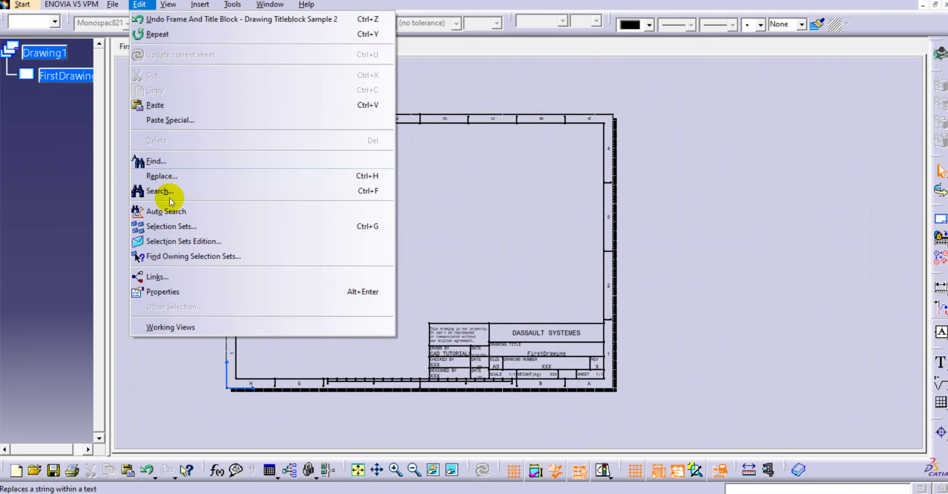
pyautogui.click(173, 323)
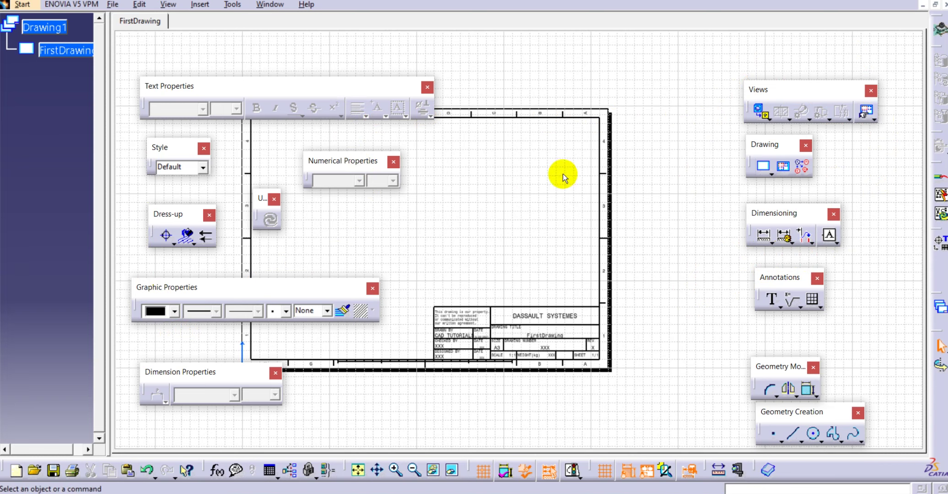
# - Restore the default position of all toolbars and close the floating ENOVIA V5 VPM Navigator toolbar
pyautogui.click(233, 4)
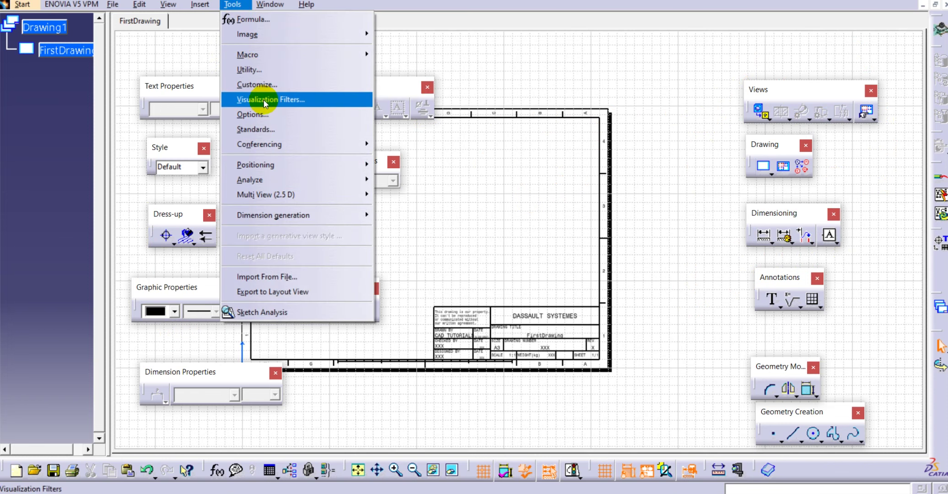
pyautogui.click(273, 87)
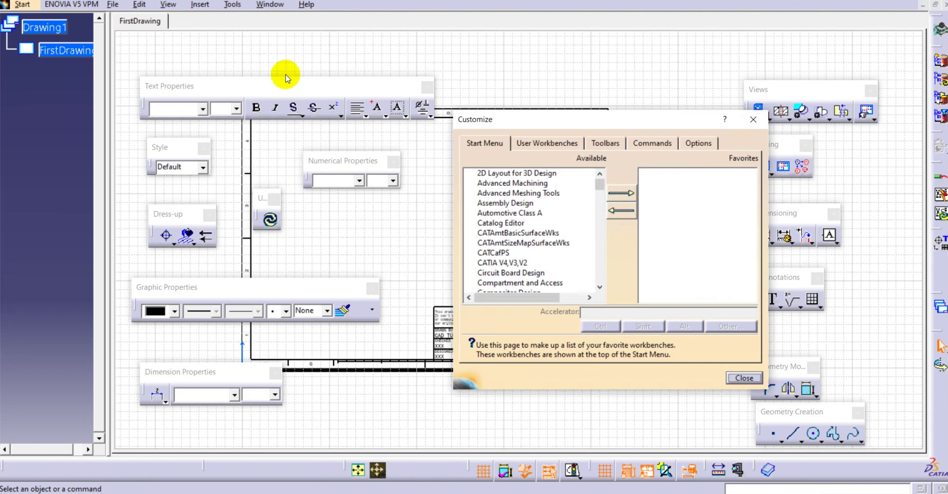
pyautogui.click(618, 144)
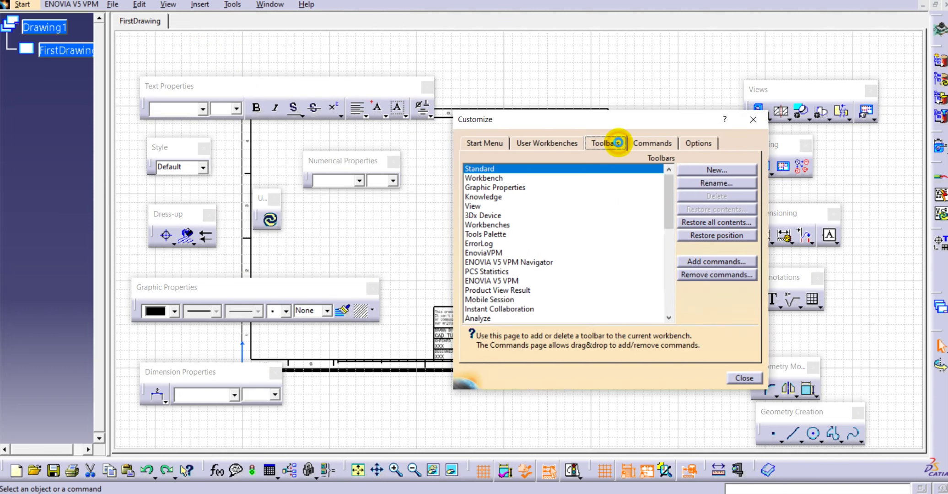
pyautogui.click(707, 237)
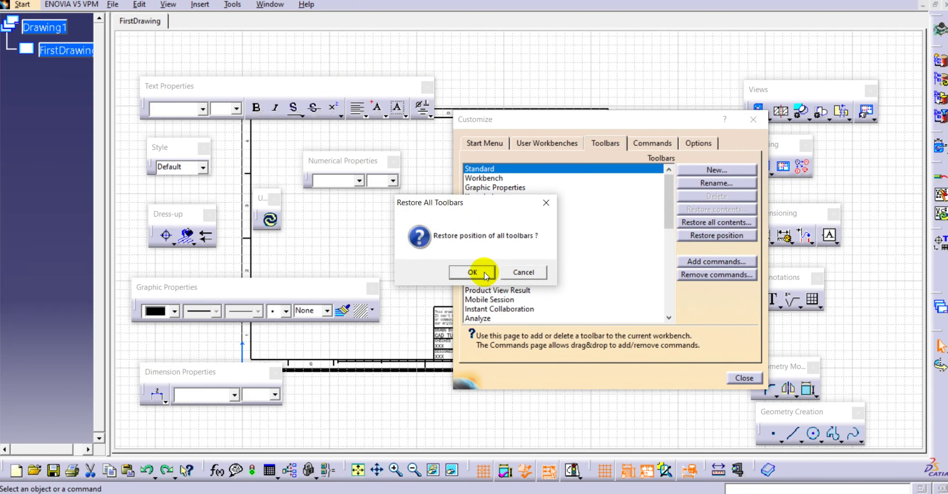
pyautogui.click(484, 272)
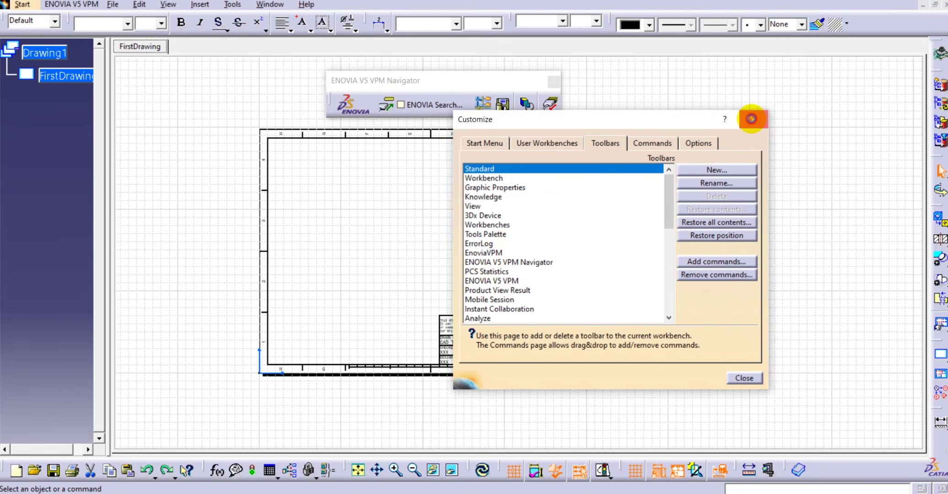
pyautogui.click(753, 119)
pyautogui.click(553, 82)
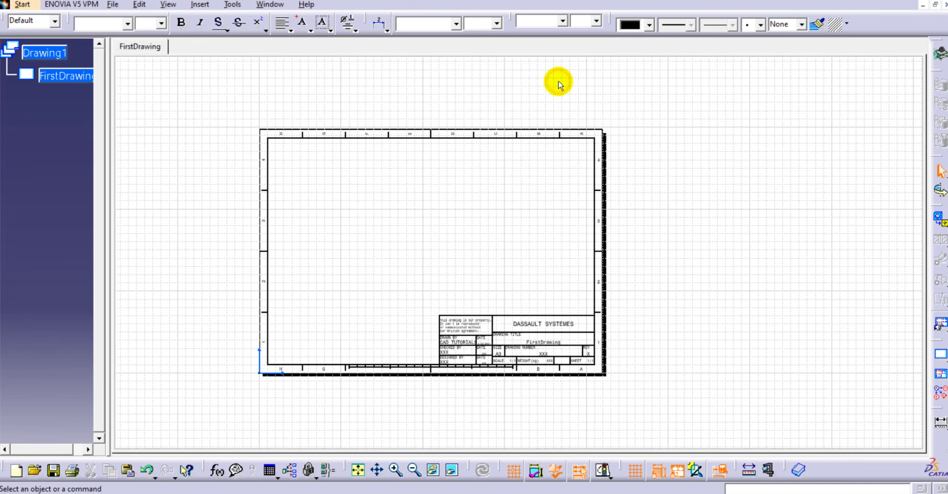